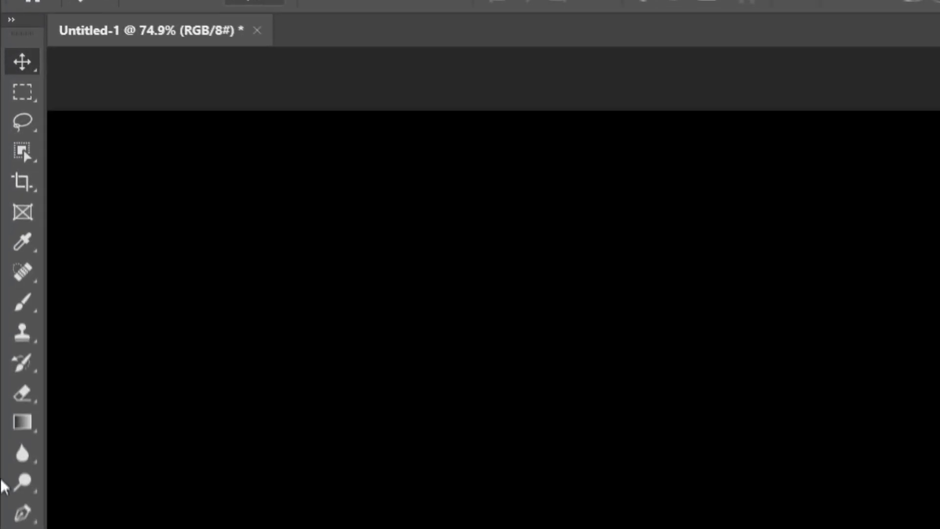
# Add the white text "Thangalaan" in Cloister Black Light at 70 pt on the black canvas.
pyautogui.click(32, 359)
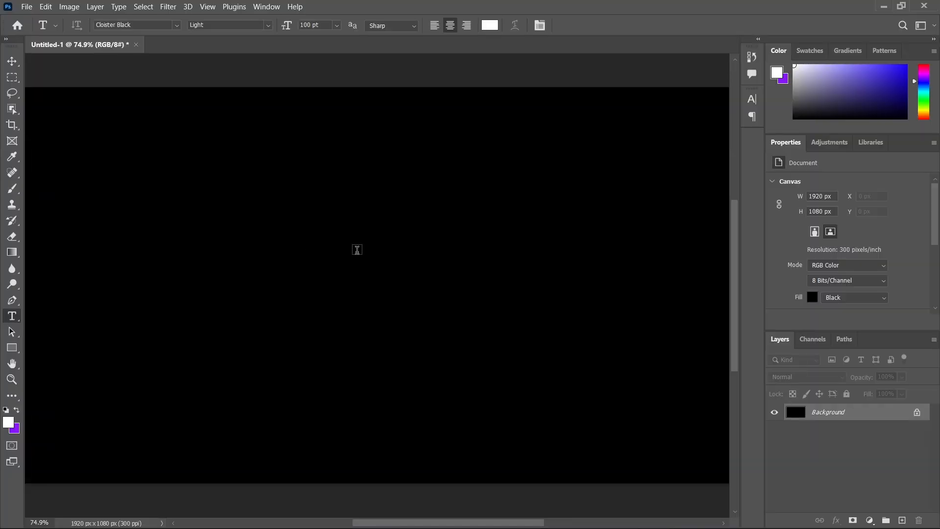
pyautogui.click(280, 262)
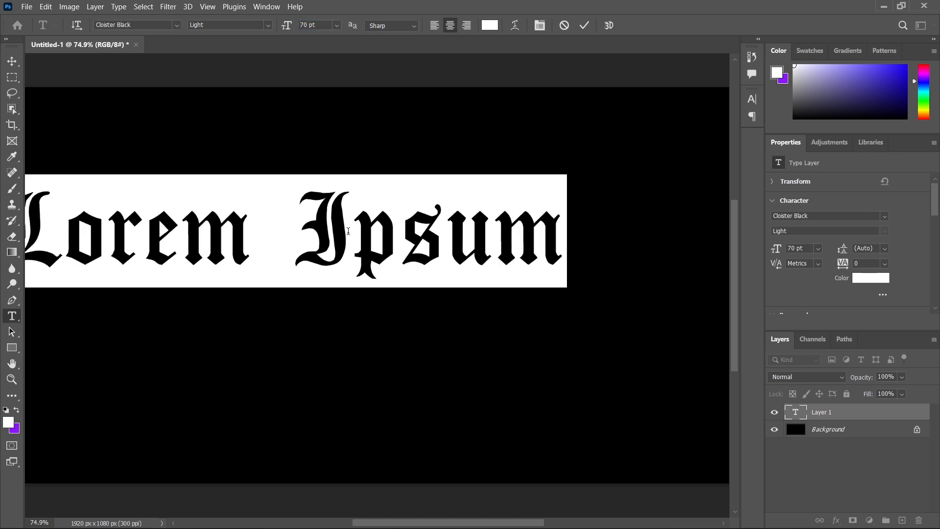
pyautogui.write('T')
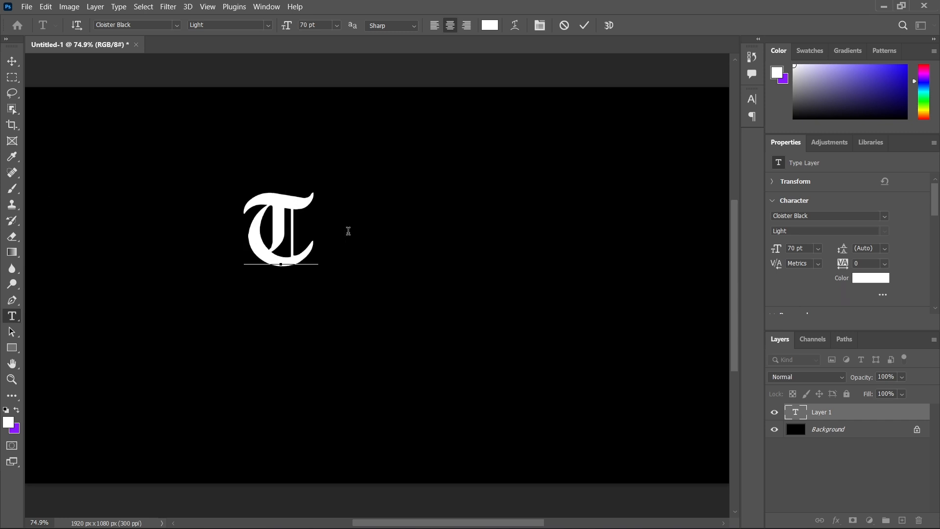
pyautogui.write('h')
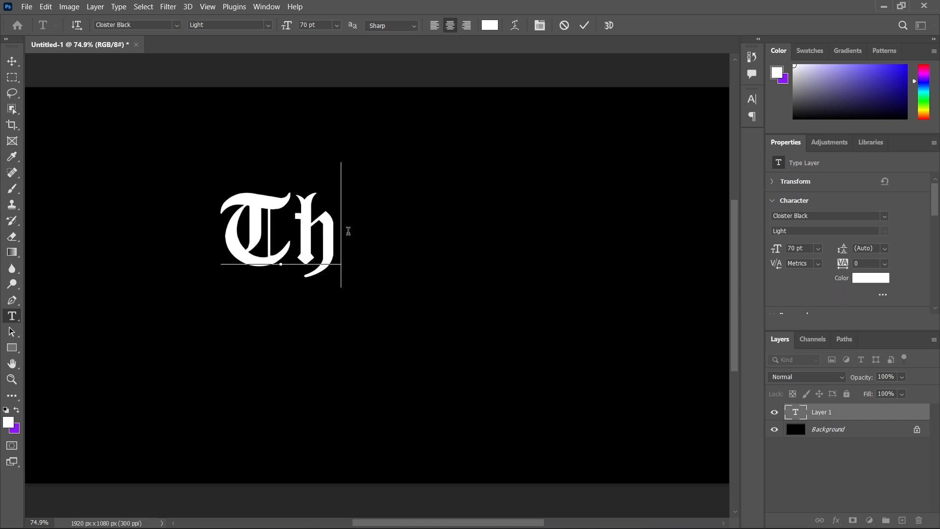
pyautogui.write('anga')
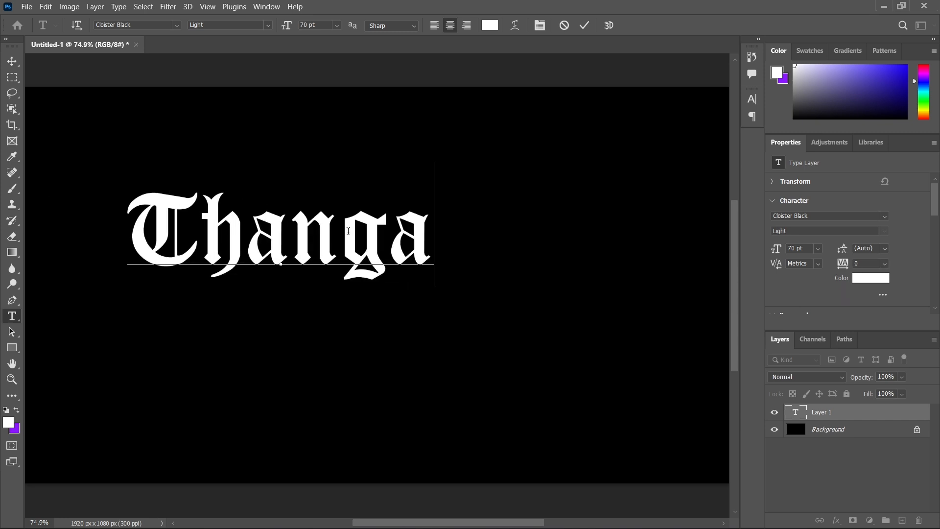
pyautogui.write('laan')
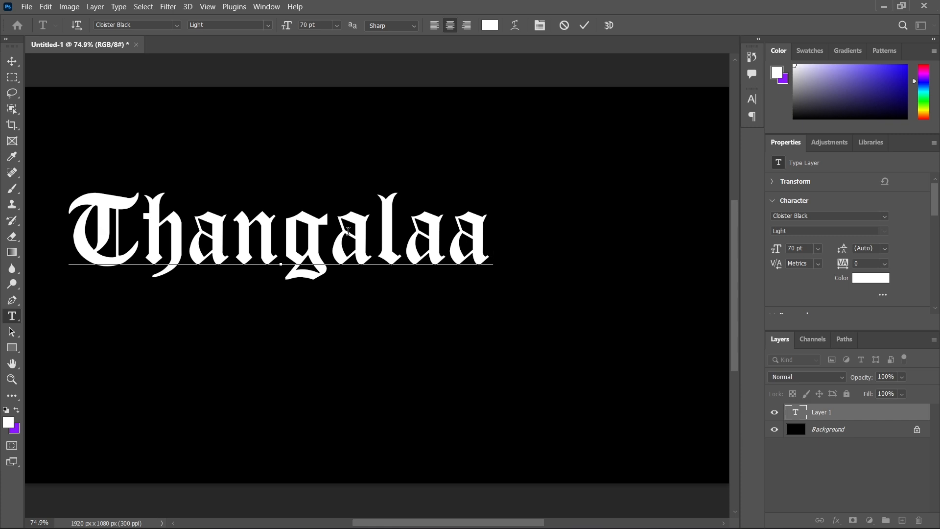
pyautogui.click(584, 28)
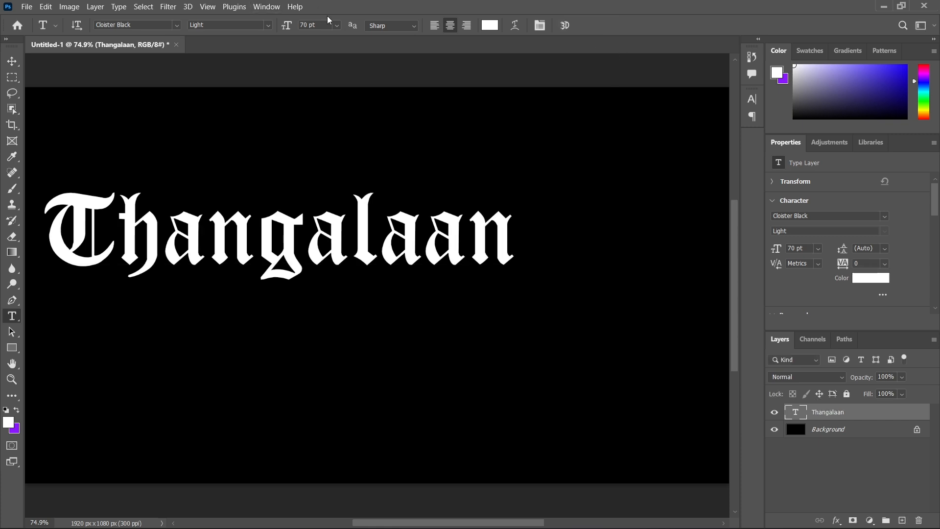
# Centre the Thangalaan text horizontally and vertically on the canvas.
pyautogui.click(13, 62)
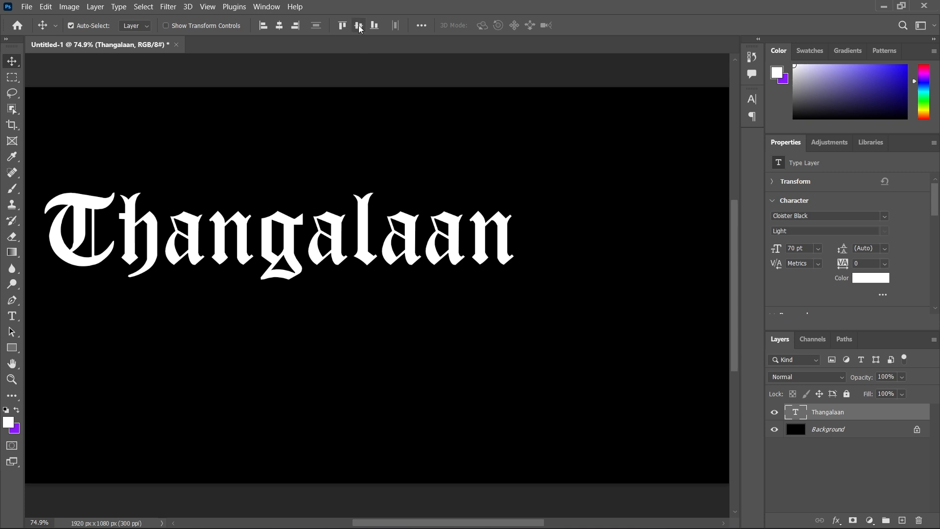
pyautogui.click(279, 26)
pyautogui.click(280, 26)
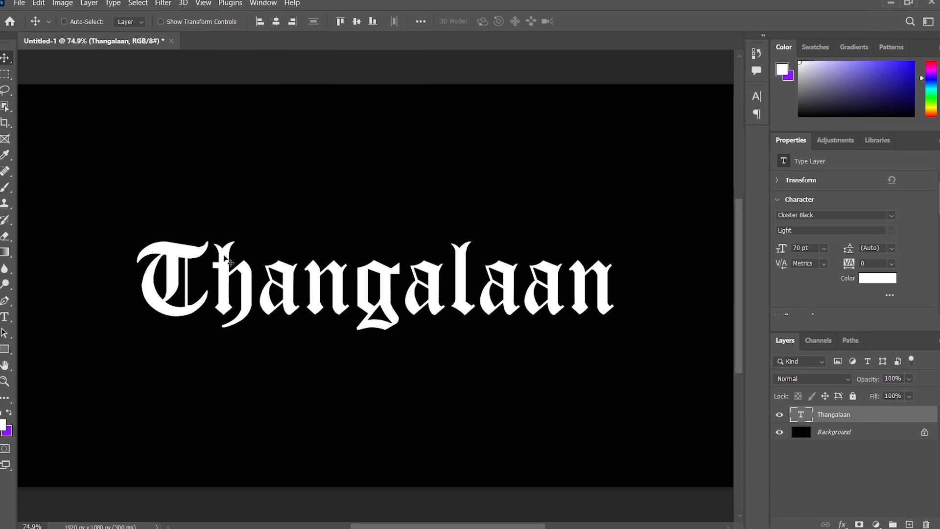
# Scale the Thangalaan text to 90% about its centre and rasterize the type layer.
pyautogui.hotkey('ctrl', 't')
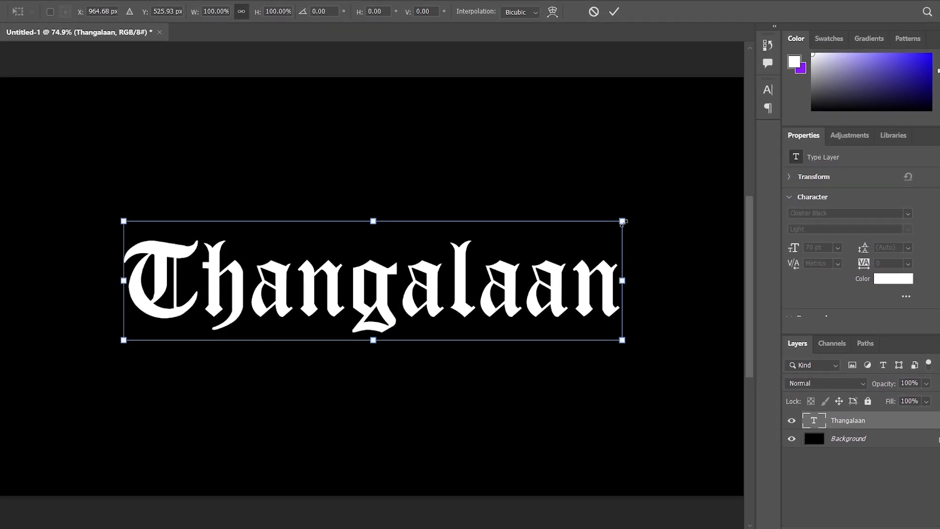
pyautogui.moveTo(622, 221); pyautogui.dragTo(600, 226)
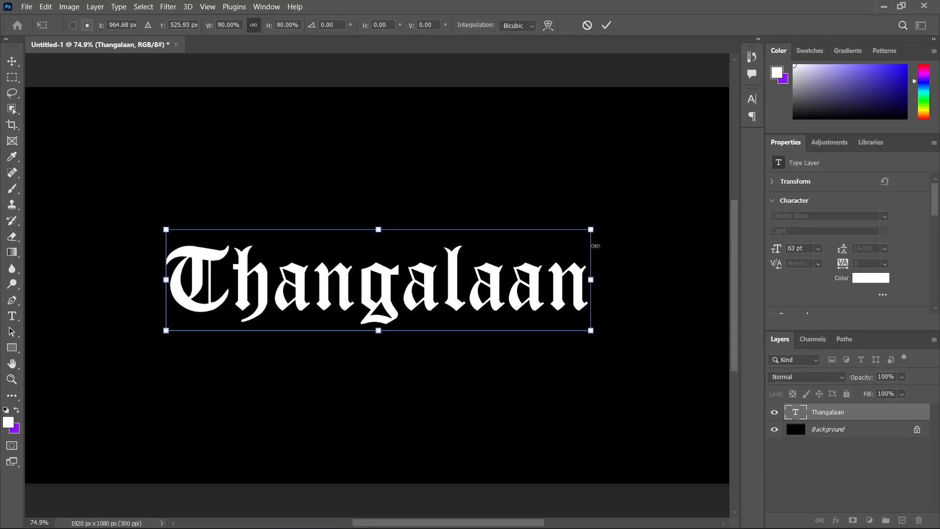
pyautogui.press('Return')
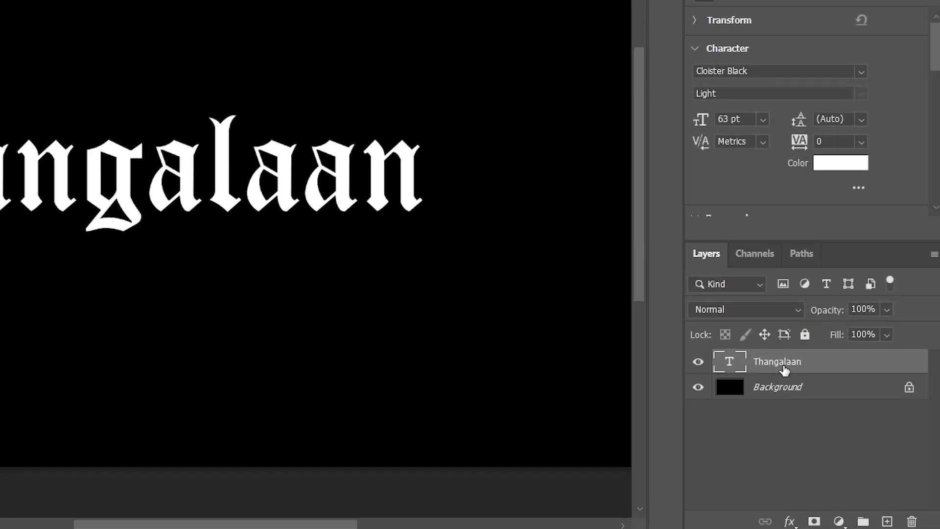
pyautogui.rightClick(784, 371)
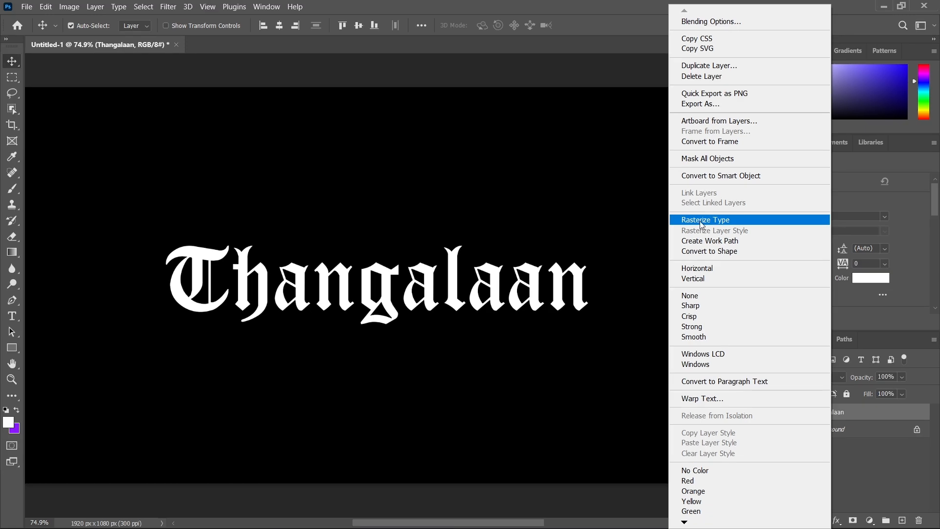
pyautogui.click(701, 221)
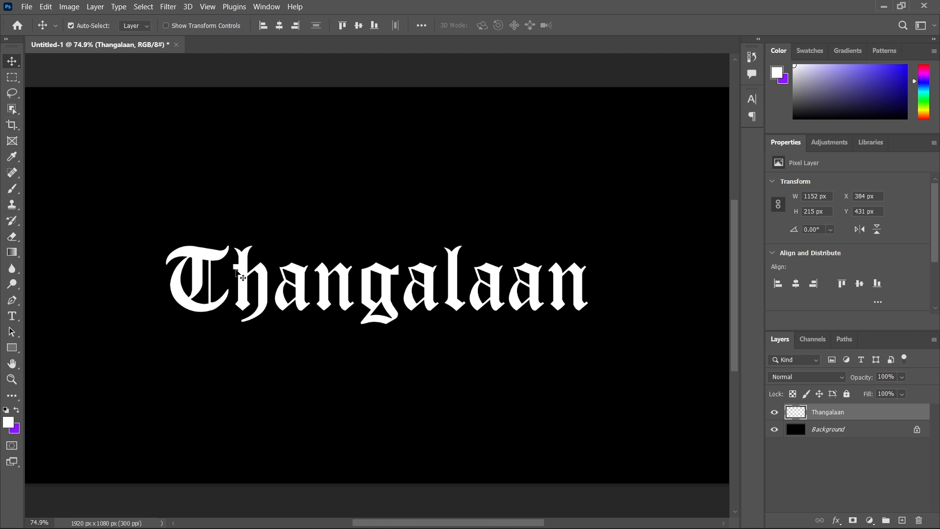
# Draw a freehand lasso selection around the letter T of the rasterized text.
pyautogui.click(11, 95)
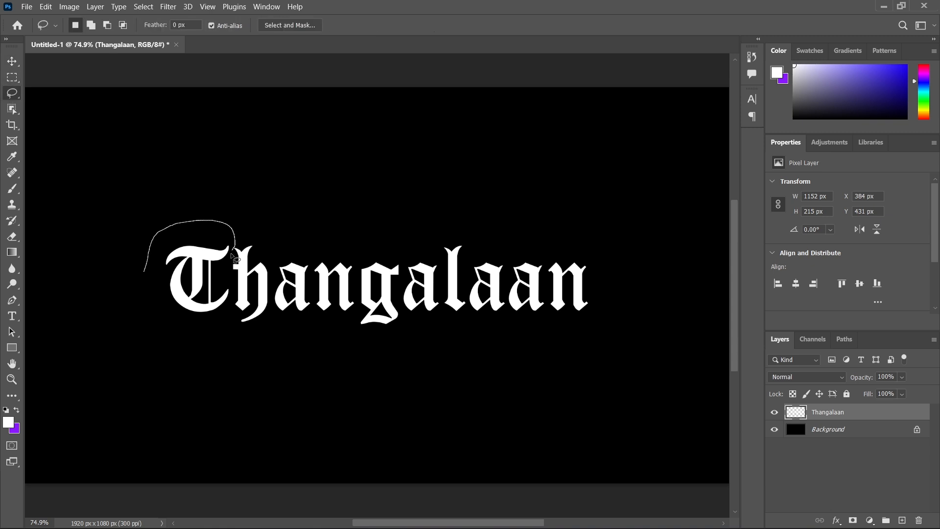
pyautogui.moveTo(237, 313)
pyautogui.mouseDown()
pyautogui.moveTo(204, 330)
pyautogui.moveTo(156, 309)
pyautogui.mouseUp()
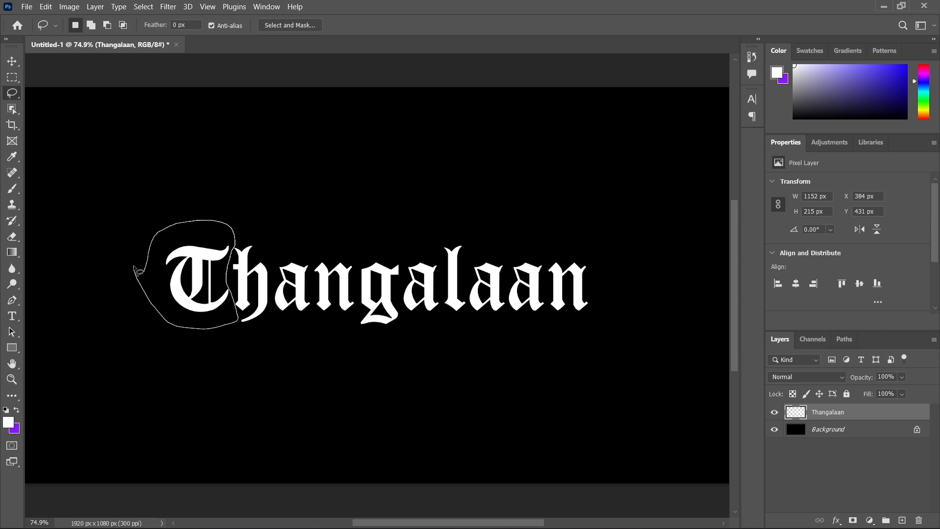
pyautogui.moveTo(135, 269); pyautogui.dragTo(136, 269)
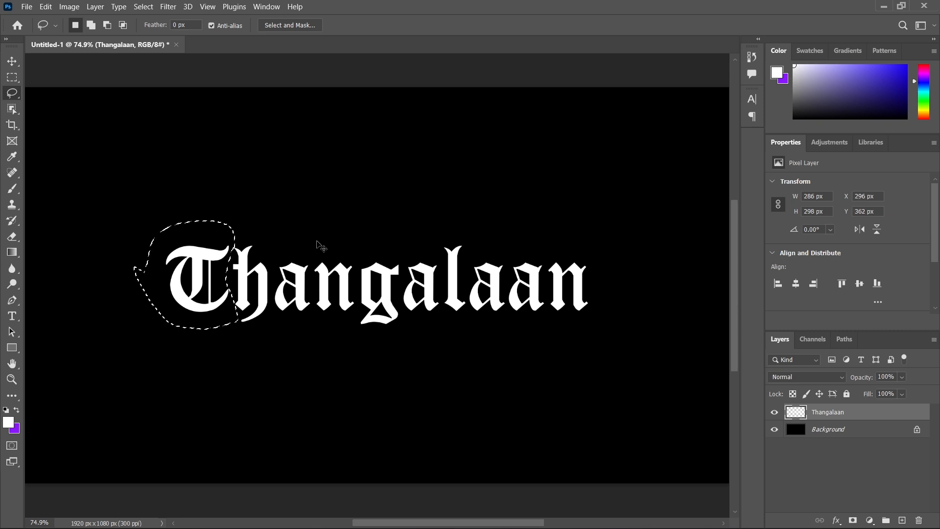
# Subtract the parts overlapping the letter h from the lasso selection and copy the selected T to a new layer.
pyautogui.hotkey('ctrl', '+')
pyautogui.hotkey('ctrl', '+')
pyautogui.hotkey('ctrl', '+')
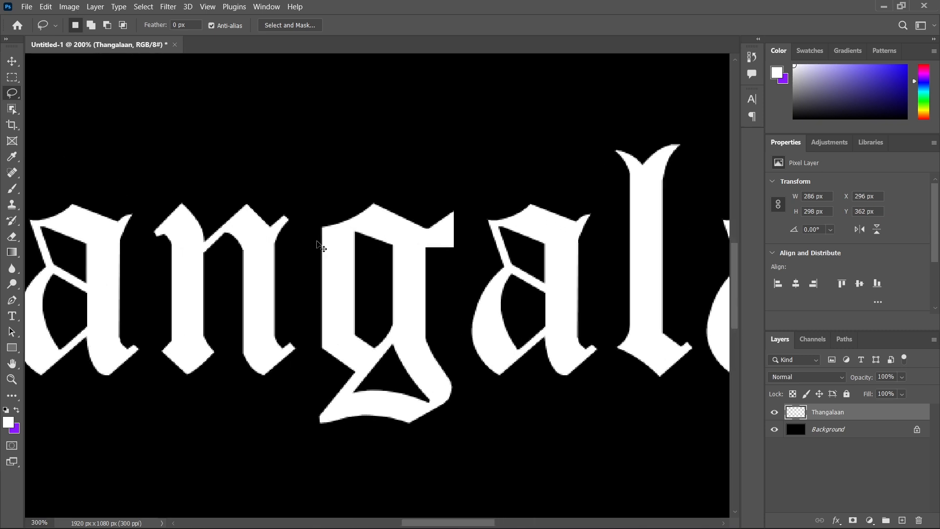
pyautogui.moveTo(126, 232); pyautogui.dragTo(534, 205)
pyautogui.moveTo(137, 239); pyautogui.dragTo(257, 265)
pyautogui.moveTo(345, 229); pyautogui.dragTo(341, 250)
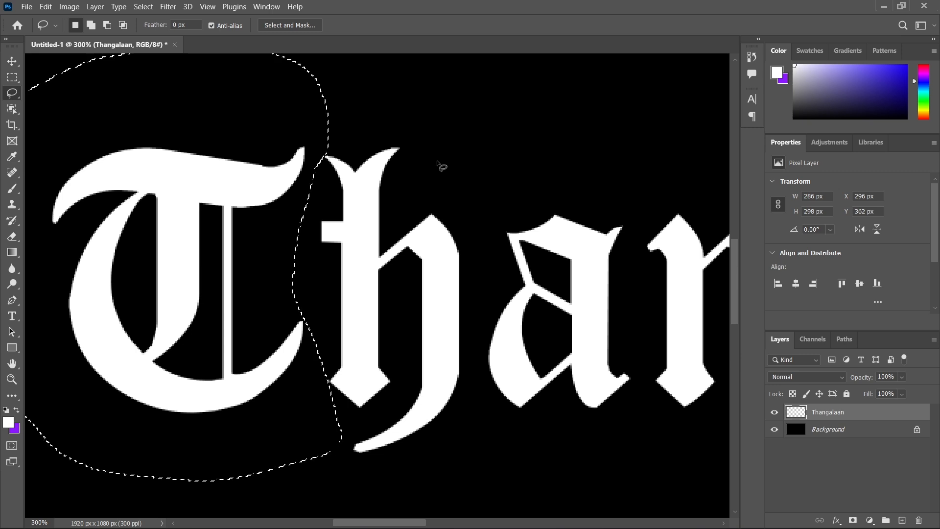
pyautogui.press('alt')
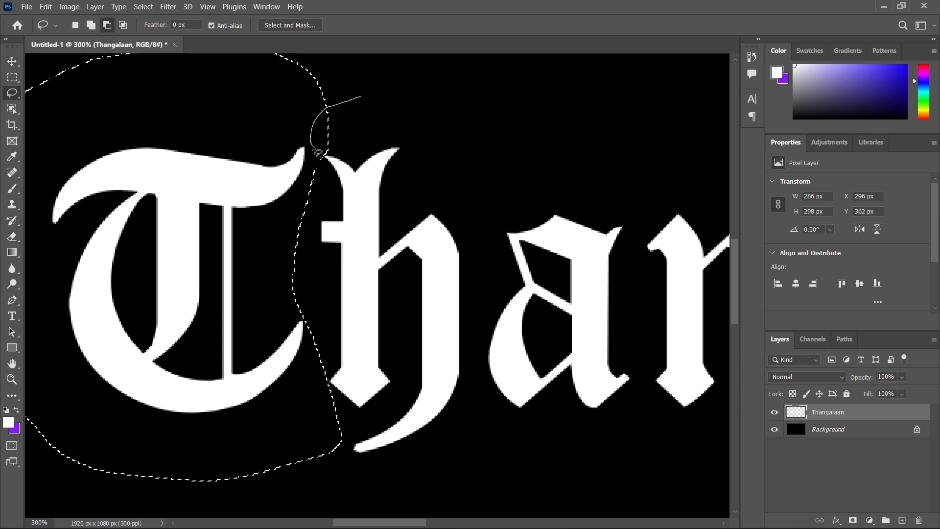
pyautogui.moveTo(370, 197); pyautogui.dragTo(371, 196)
pyautogui.moveTo(357, 465); pyautogui.dragTo(409, 367)
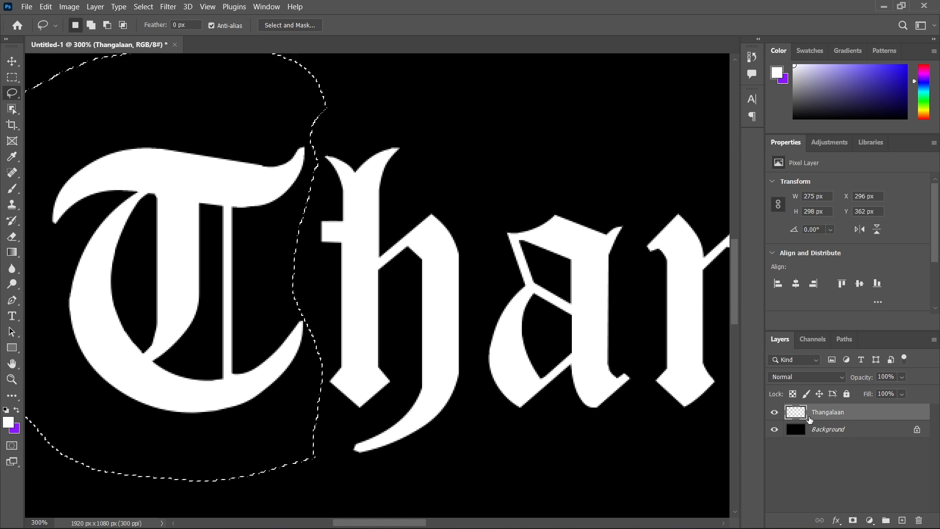
pyautogui.hotkey('ctrl', 'j')
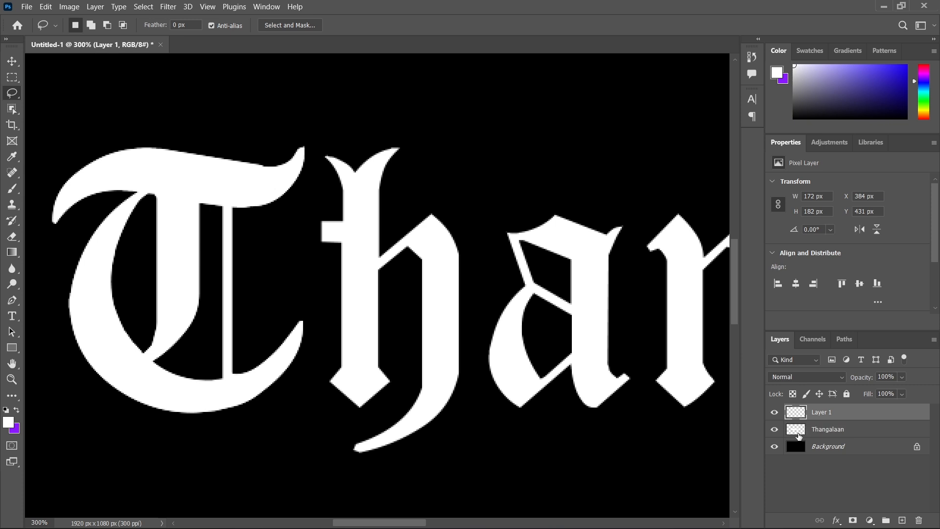
# Lasso the letter T on the Thangalaan layer, delete it, deselect, and check the removal by briefly hiding Layer 1.
pyautogui.click(798, 436)
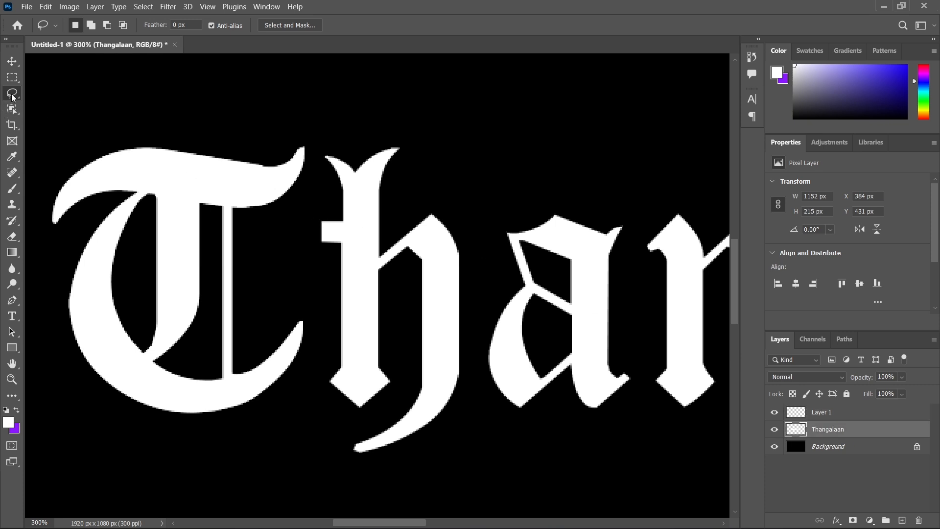
pyautogui.moveTo(84, 111)
pyautogui.mouseDown()
pyautogui.moveTo(202, 70)
pyautogui.moveTo(312, 100)
pyautogui.mouseUp()
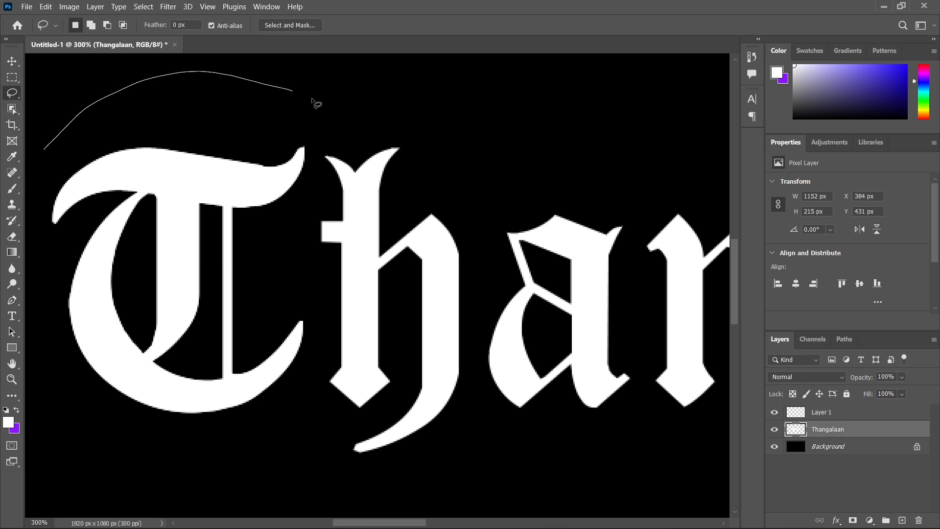
pyautogui.moveTo(312, 152); pyautogui.dragTo(305, 215)
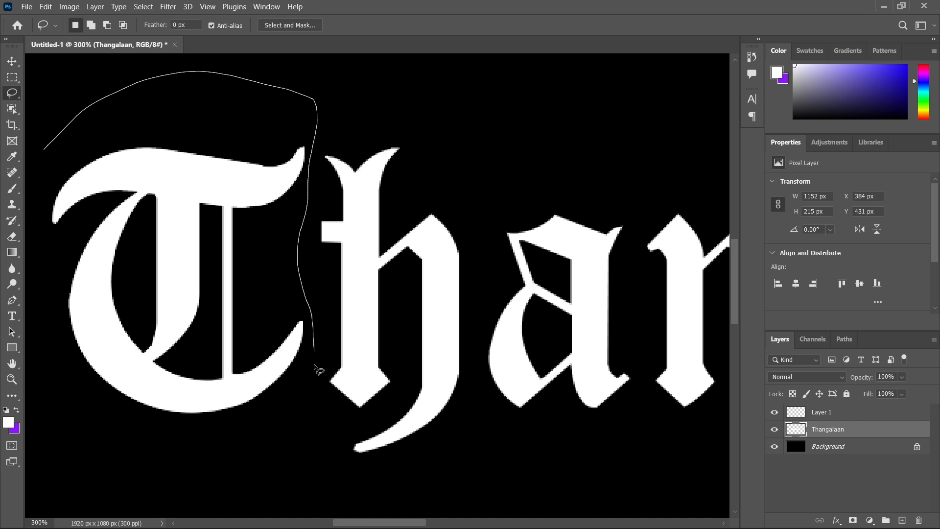
pyautogui.moveTo(314, 365)
pyautogui.mouseDown()
pyautogui.moveTo(229, 459)
pyautogui.moveTo(154, 453)
pyautogui.moveTo(80, 398)
pyautogui.moveTo(33, 303)
pyautogui.moveTo(28, 179)
pyautogui.mouseUp()
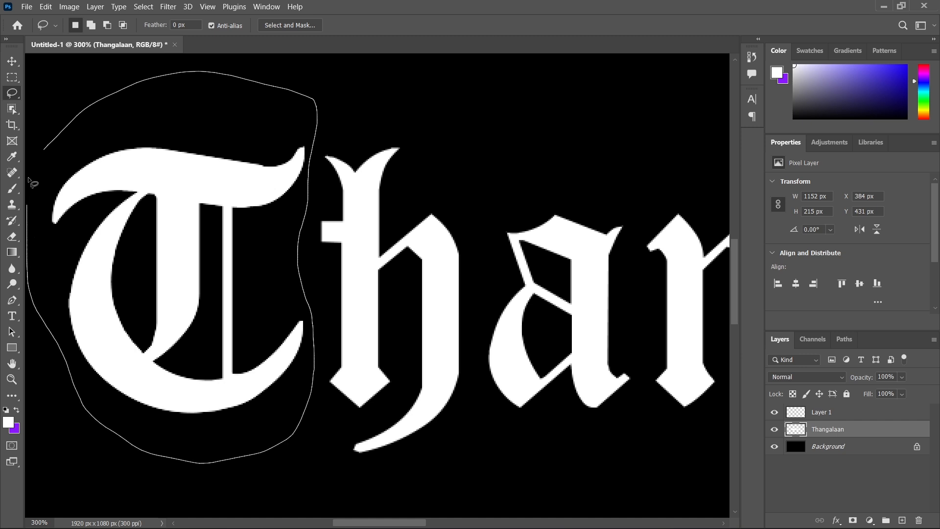
pyautogui.moveTo(55, 147); pyautogui.dragTo(49, 148)
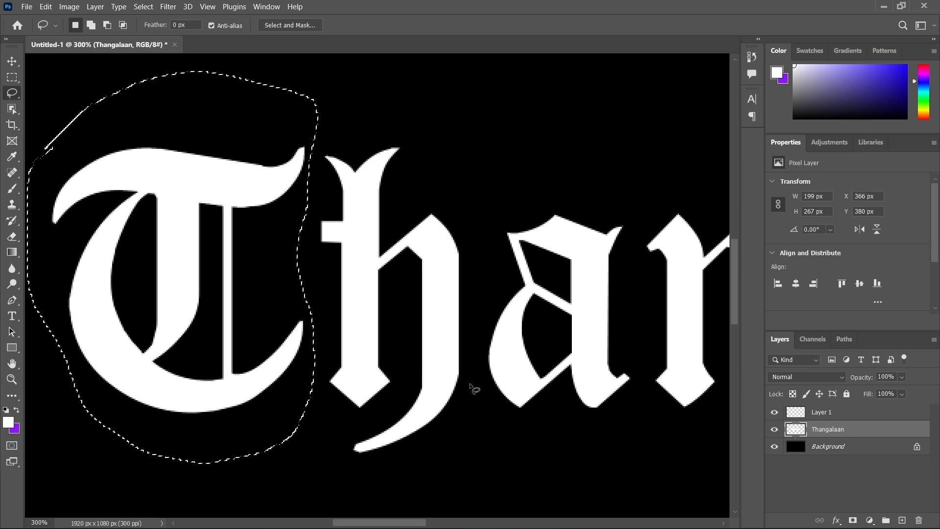
pyautogui.hotkey('ctrl', 'd')
pyautogui.click(774, 412)
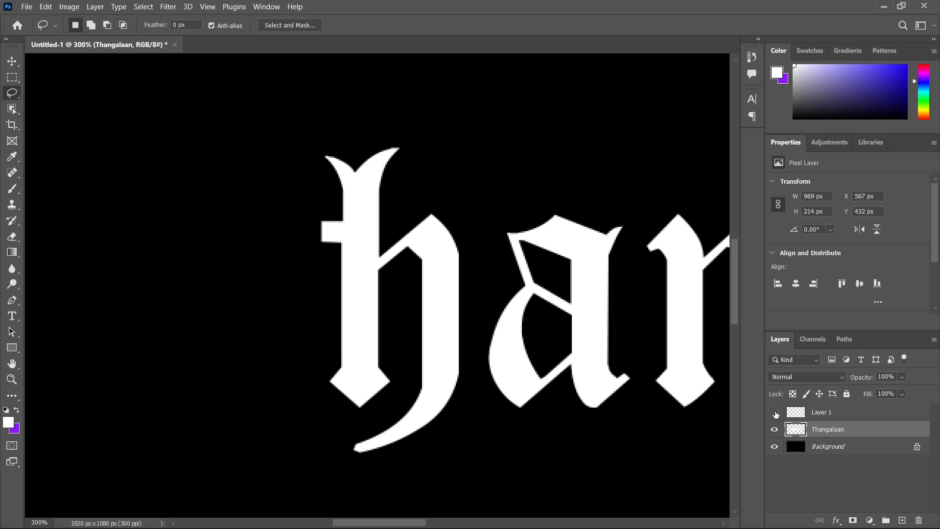
pyautogui.click(775, 413)
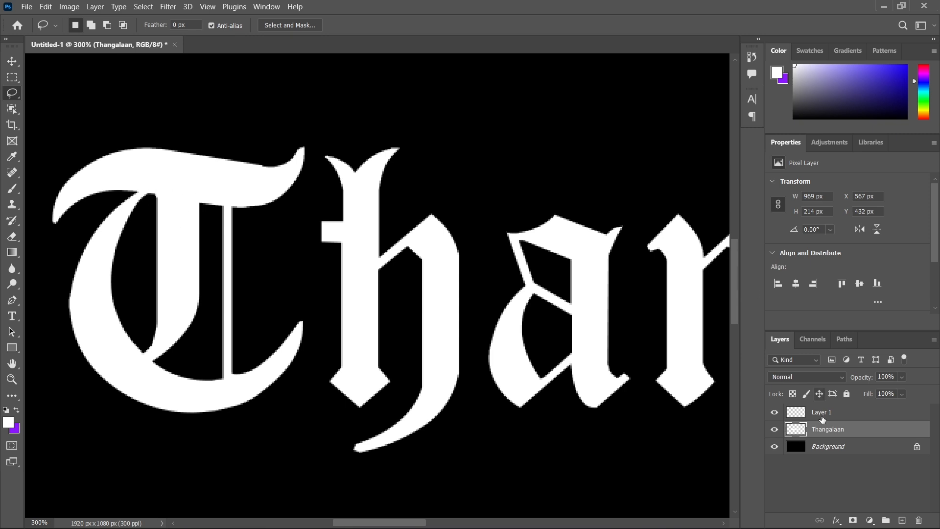
# Erase the large curved stroke to the left of the T's stem on Layer 1 with the Eraser tool.
pyautogui.click(798, 417)
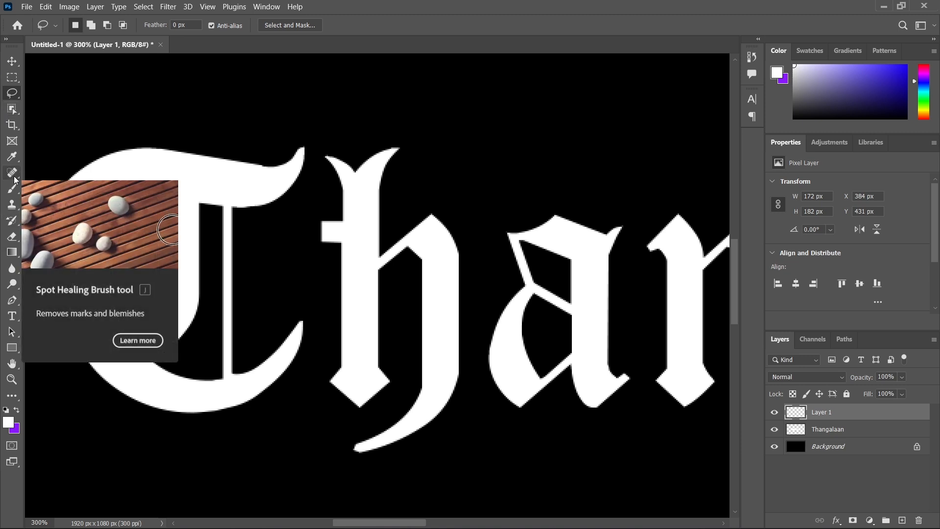
pyautogui.click(13, 237)
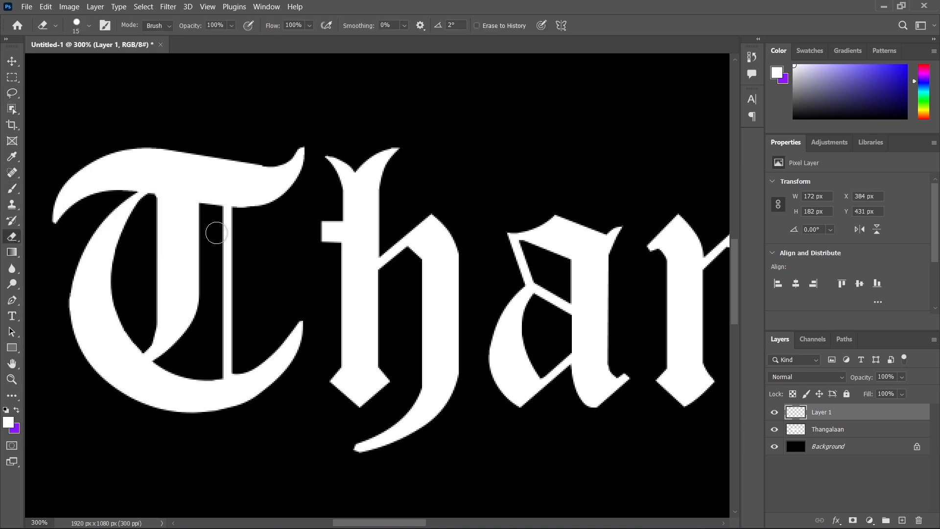
pyautogui.moveTo(252, 278)
pyautogui.mouseDown()
pyautogui.moveTo(409, 321)
pyautogui.moveTo(410, 304)
pyautogui.mouseUp()
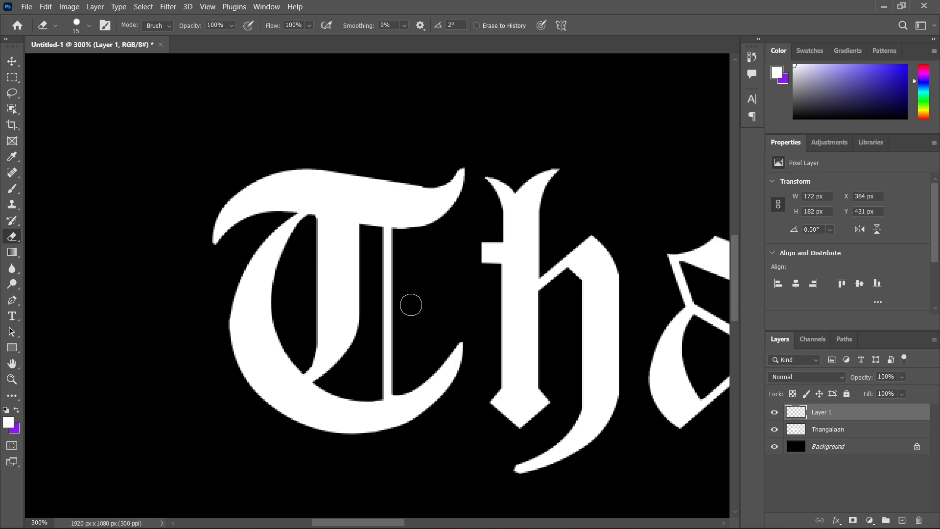
pyautogui.scroll(2, 411, 309)
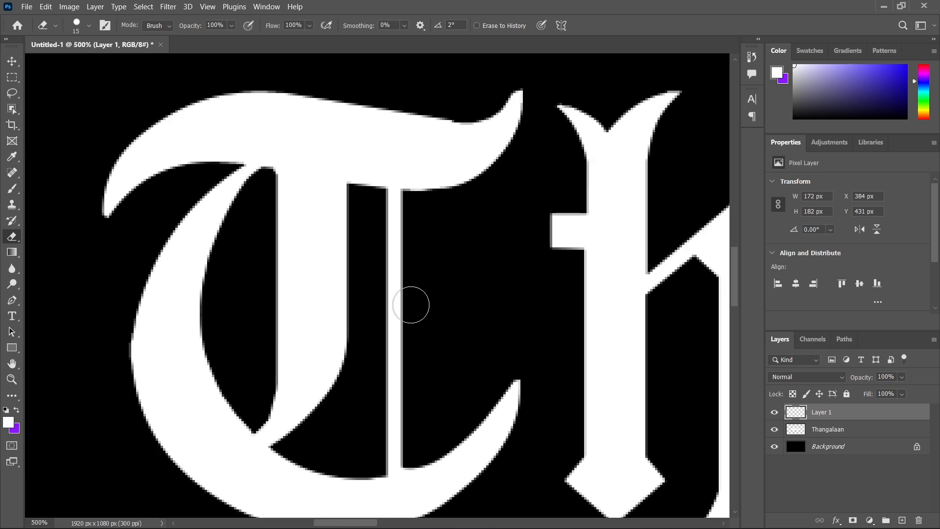
pyautogui.moveTo(212, 203)
pyautogui.mouseDown()
pyautogui.moveTo(173, 230)
pyautogui.moveTo(210, 230)
pyautogui.mouseUp()
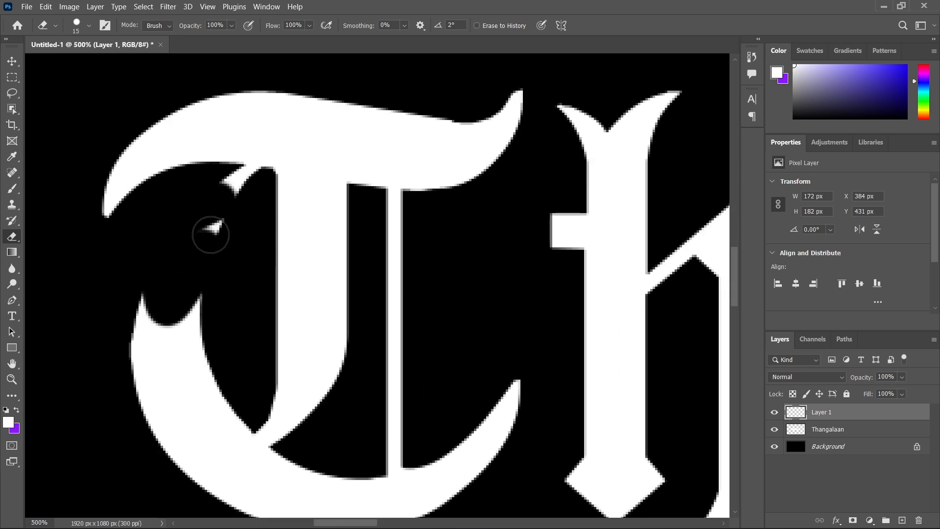
pyautogui.moveTo(212, 277)
pyautogui.mouseDown()
pyautogui.moveTo(196, 345)
pyautogui.moveTo(207, 391)
pyautogui.moveTo(229, 395)
pyautogui.moveTo(229, 414)
pyautogui.moveTo(178, 440)
pyautogui.moveTo(141, 352)
pyautogui.moveTo(153, 307)
pyautogui.moveTo(179, 412)
pyautogui.moveTo(193, 376)
pyautogui.moveTo(201, 403)
pyautogui.mouseUp()
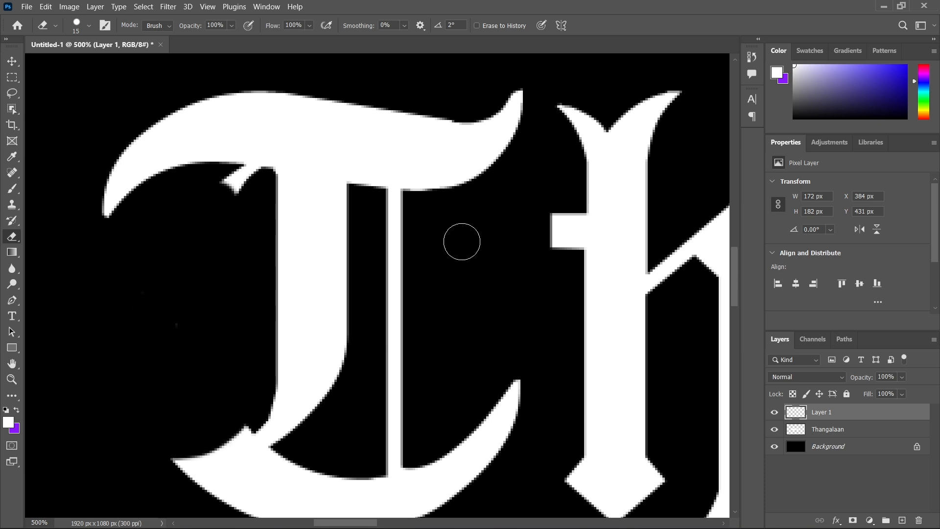
# Erase the T's thin vertical line and most of the curved bowl beneath and to the right of the stem.
pyautogui.moveTo(379, 216)
pyautogui.mouseDown()
pyautogui.moveTo(407, 308)
pyautogui.moveTo(402, 368)
pyautogui.moveTo(391, 301)
pyautogui.moveTo(394, 433)
pyautogui.moveTo(482, 409)
pyautogui.moveTo(505, 388)
pyautogui.moveTo(510, 424)
pyautogui.moveTo(422, 492)
pyautogui.moveTo(391, 476)
pyautogui.moveTo(414, 459)
pyautogui.moveTo(482, 478)
pyautogui.mouseUp()
pyautogui.moveTo(386, 260)
pyautogui.mouseDown()
pyautogui.moveTo(392, 284)
pyautogui.moveTo(390, 224)
pyautogui.moveTo(407, 217)
pyautogui.mouseUp()
pyautogui.moveTo(439, 399); pyautogui.dragTo(450, 292)
pyautogui.moveTo(457, 402)
pyautogui.mouseDown()
pyautogui.moveTo(355, 409)
pyautogui.moveTo(382, 368)
pyautogui.moveTo(352, 375)
pyautogui.moveTo(350, 353)
pyautogui.moveTo(327, 345)
pyautogui.mouseUp()
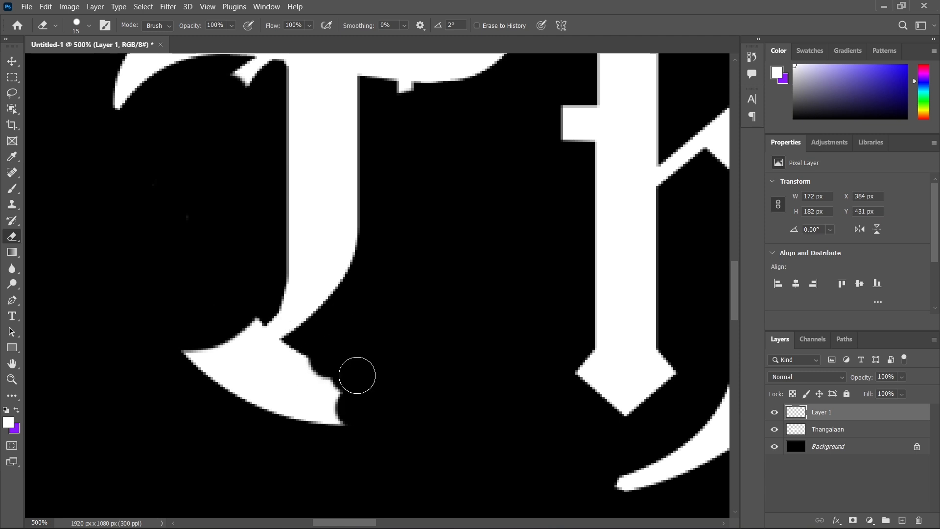
pyautogui.moveTo(357, 377)
pyautogui.mouseDown()
pyautogui.moveTo(293, 425)
pyautogui.moveTo(339, 382)
pyautogui.moveTo(315, 409)
pyautogui.moveTo(265, 388)
pyautogui.moveTo(301, 362)
pyautogui.moveTo(261, 388)
pyautogui.moveTo(295, 395)
pyautogui.moveTo(256, 415)
pyautogui.mouseUp()
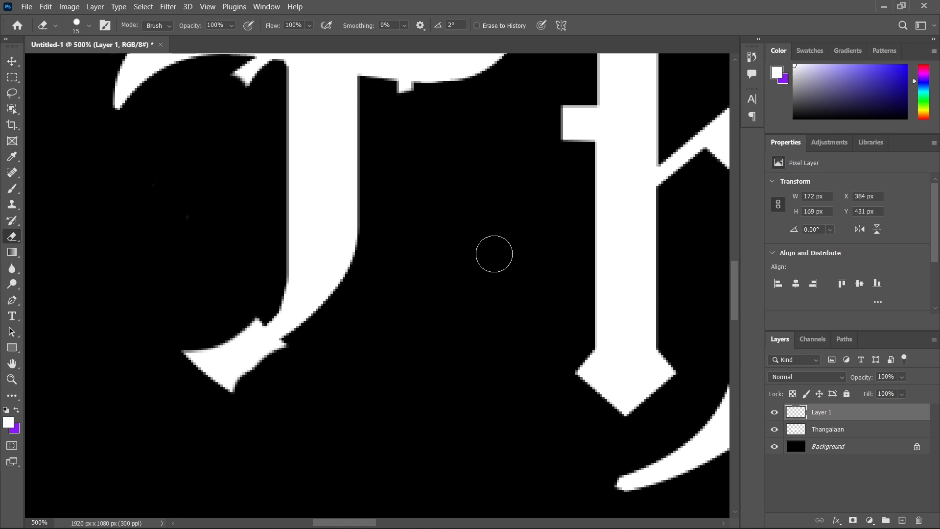
# Erase the small leftover stubs under the T's crossbar on both sides of the stem.
pyautogui.press('space')
pyautogui.moveTo(442, 326); pyautogui.dragTo(354, 459)
pyautogui.moveTo(344, 187); pyautogui.dragTo(390, 218)
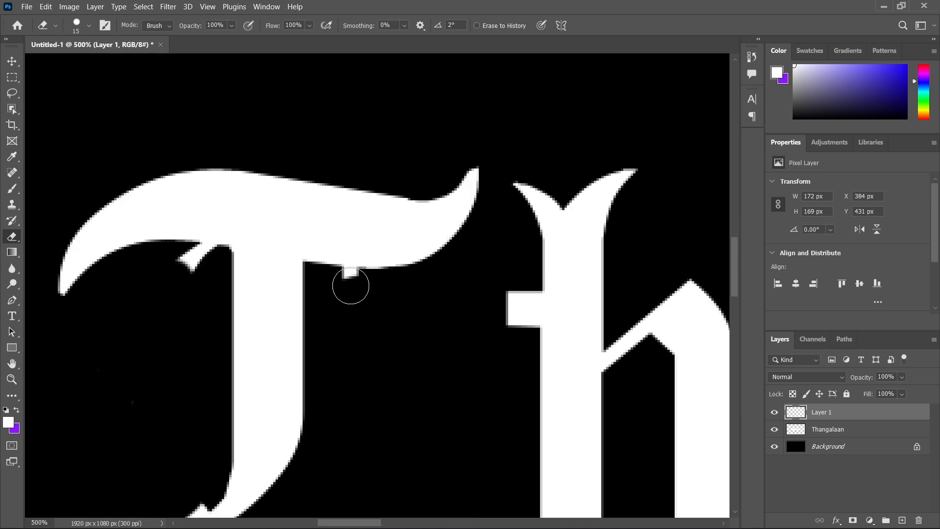
pyautogui.scroll(5, 351, 285)
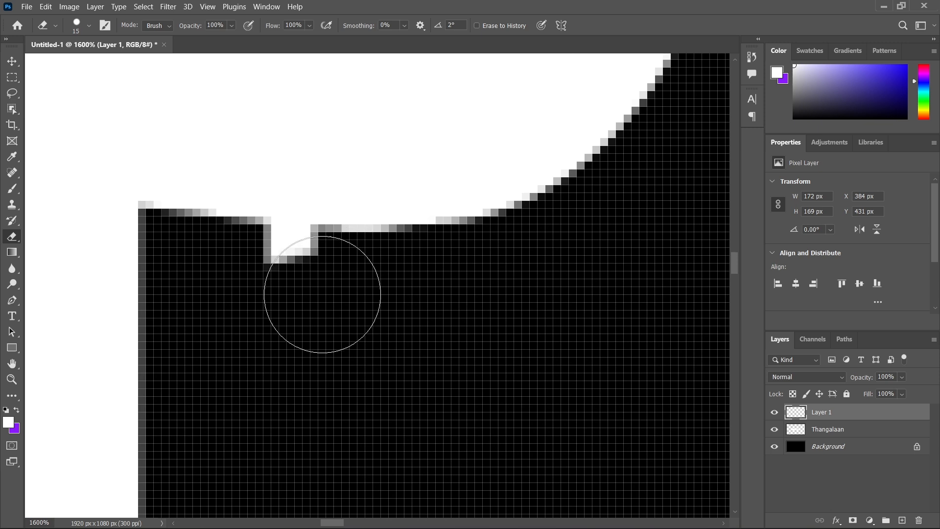
pyautogui.click(260, 288)
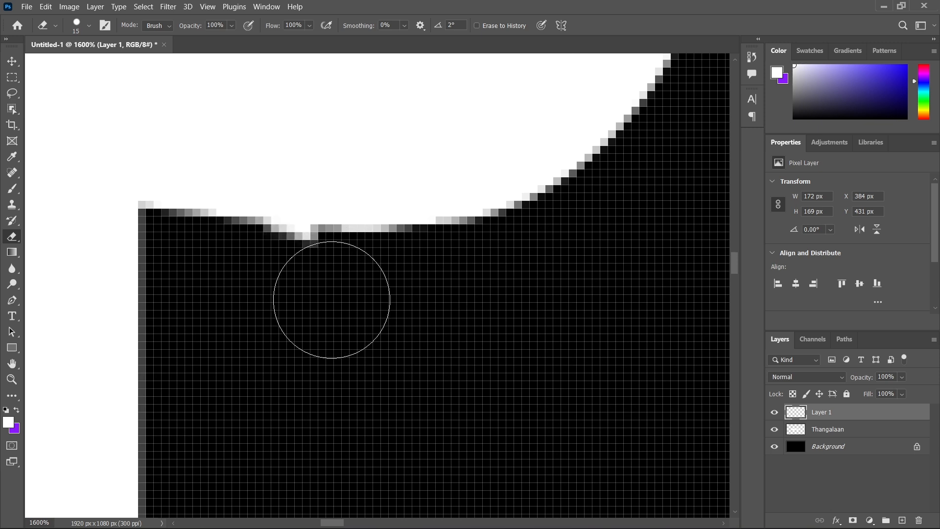
pyautogui.moveTo(411, 304); pyautogui.dragTo(631, 280)
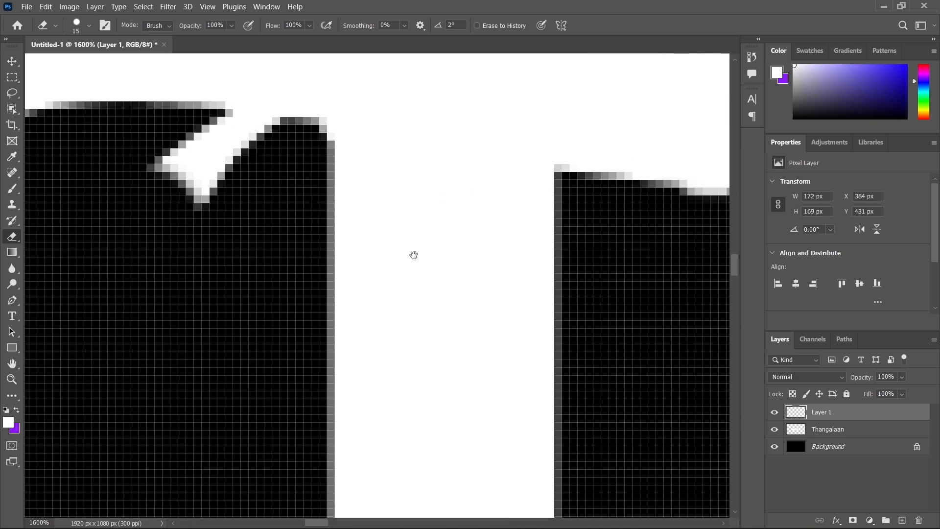
pyautogui.moveTo(413, 256); pyautogui.dragTo(408, 312)
pyautogui.moveTo(317, 229)
pyautogui.mouseDown()
pyautogui.moveTo(392, 249)
pyautogui.moveTo(402, 224)
pyautogui.moveTo(361, 214)
pyautogui.moveTo(401, 221)
pyautogui.moveTo(405, 214)
pyautogui.moveTo(392, 225)
pyautogui.moveTo(425, 145)
pyautogui.moveTo(396, 254)
pyautogui.moveTo(348, 293)
pyautogui.moveTo(395, 226)
pyautogui.mouseUp()
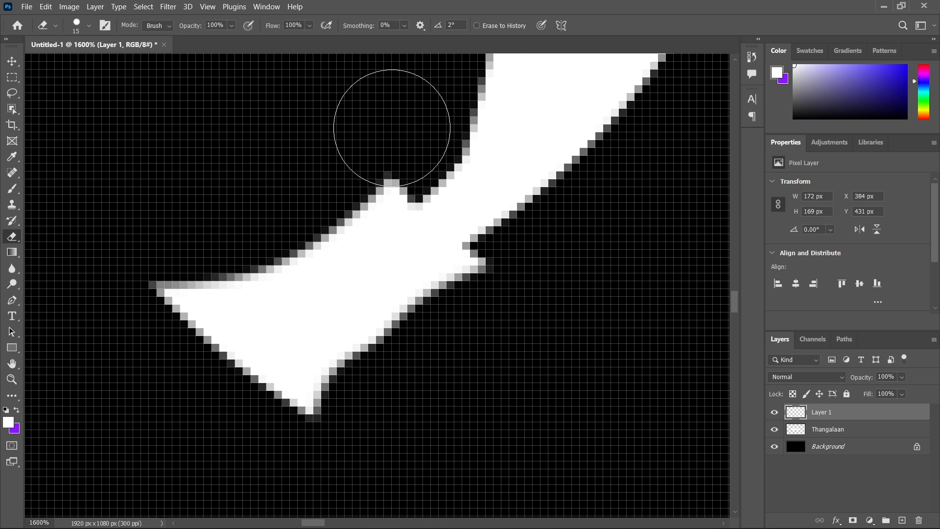
# Trim the foot of the T's stem into a tapered curved tail and erase the stray pixels below it.
pyautogui.moveTo(391, 128)
pyautogui.mouseDown()
pyautogui.moveTo(352, 181)
pyautogui.moveTo(248, 201)
pyautogui.moveTo(84, 193)
pyautogui.mouseUp()
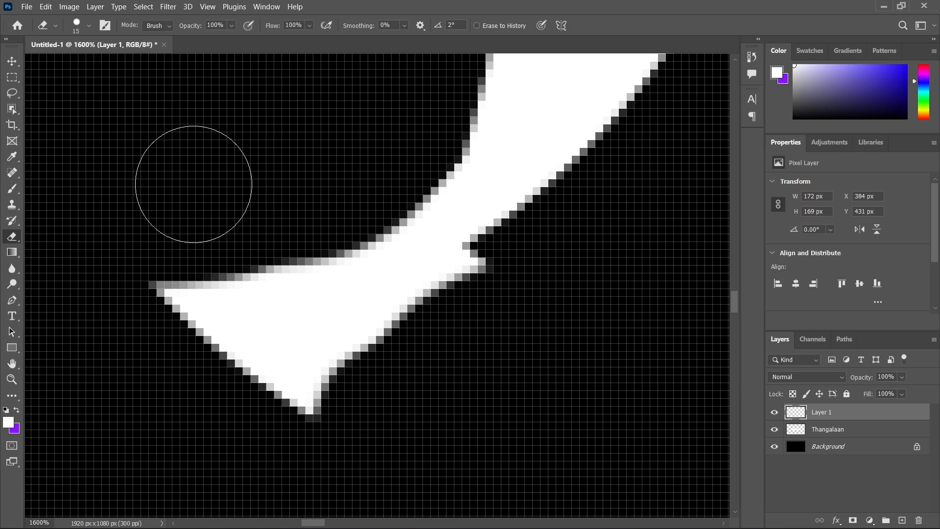
pyautogui.moveTo(537, 285)
pyautogui.mouseDown()
pyautogui.moveTo(409, 337)
pyautogui.moveTo(44, 307)
pyautogui.moveTo(10, 304)
pyautogui.mouseUp()
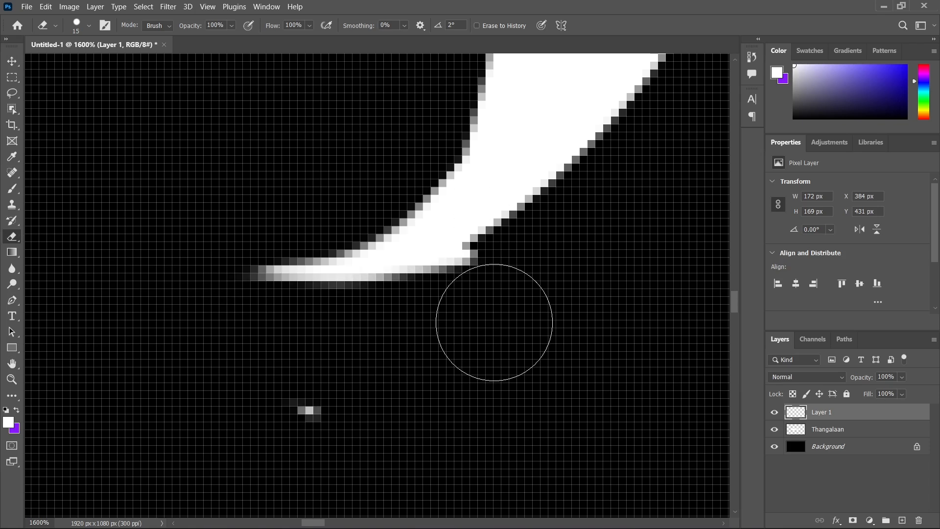
pyautogui.moveTo(455, 373)
pyautogui.mouseDown()
pyautogui.moveTo(388, 424)
pyautogui.moveTo(294, 409)
pyautogui.mouseUp()
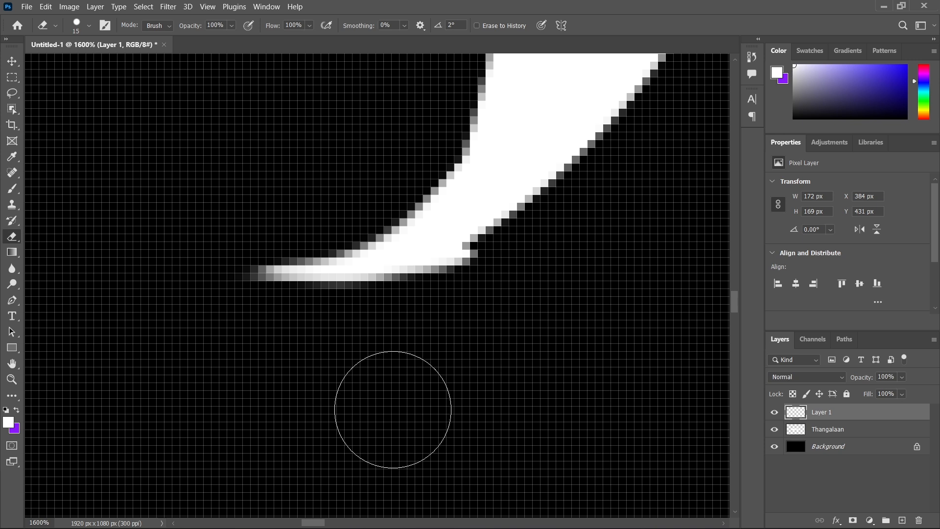
pyautogui.hotkey('ctrl', '0')
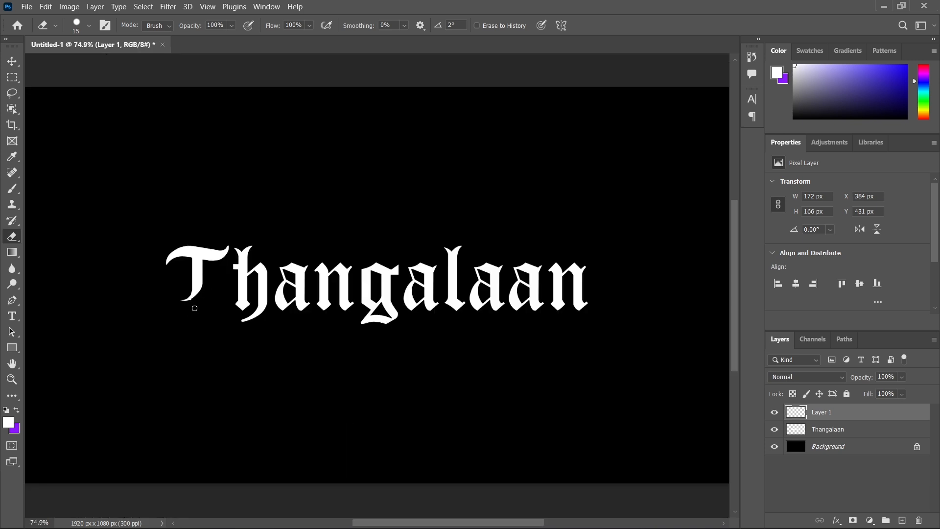
# Inspect the T's trimmed tail up close, and examine the letter alone with the Thangalaan layer briefly hidden.
pyautogui.hotkey('ctrl', '+')
pyautogui.hotkey('ctrl', '+')
pyautogui.hotkey('ctrl', '+')
pyautogui.hotkey('ctrl', '+')
pyautogui.hotkey('ctrl', '+')
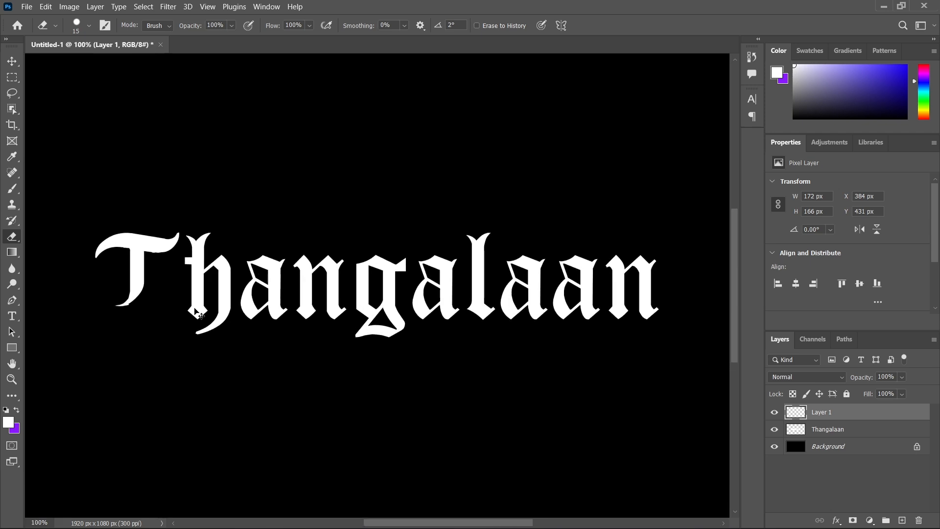
pyautogui.moveTo(165, 315); pyautogui.dragTo(581, 239)
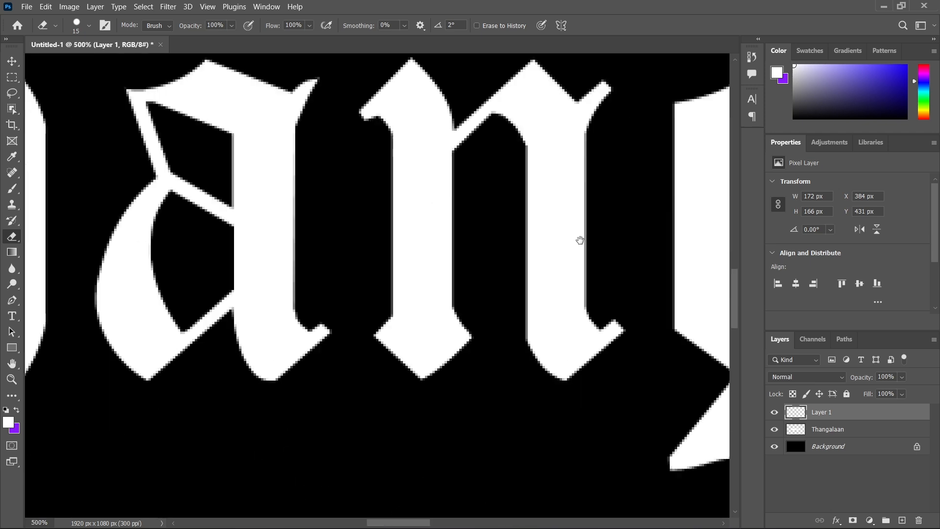
pyautogui.moveTo(196, 313)
pyautogui.mouseDown()
pyautogui.moveTo(421, 269)
pyautogui.moveTo(448, 300)
pyautogui.moveTo(436, 335)
pyautogui.mouseUp()
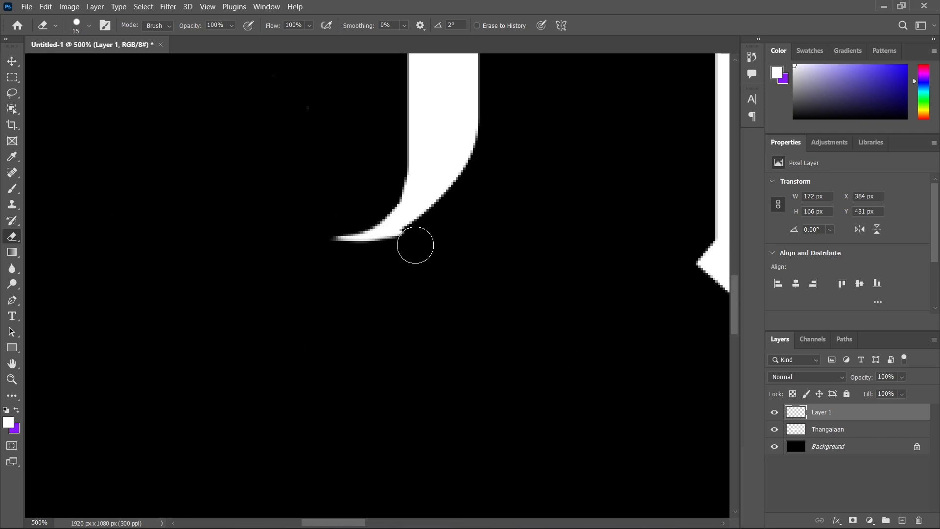
pyautogui.hotkey('ctrl', '+')
pyautogui.hotkey('ctrl', '+')
pyautogui.hotkey('ctrl', '+')
pyautogui.hotkey('ctrl', '+')
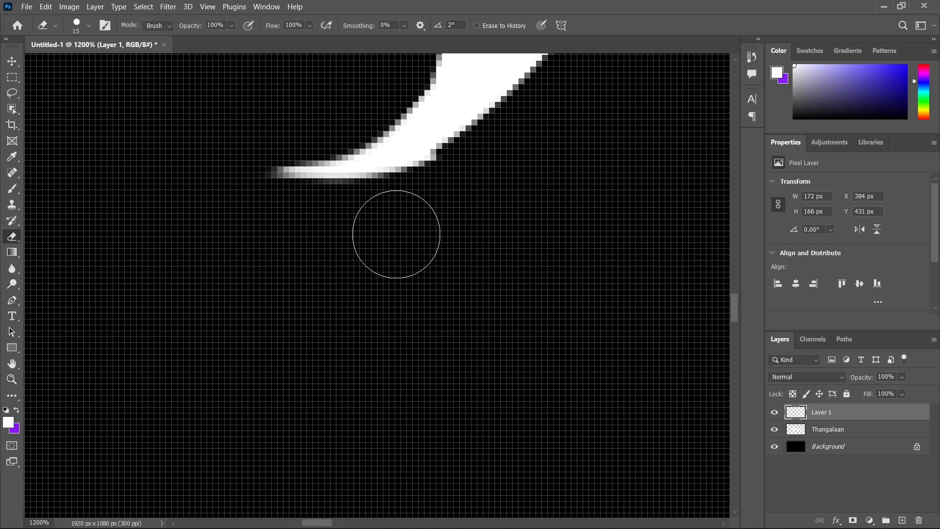
pyautogui.hotkey('ctrl', '0')
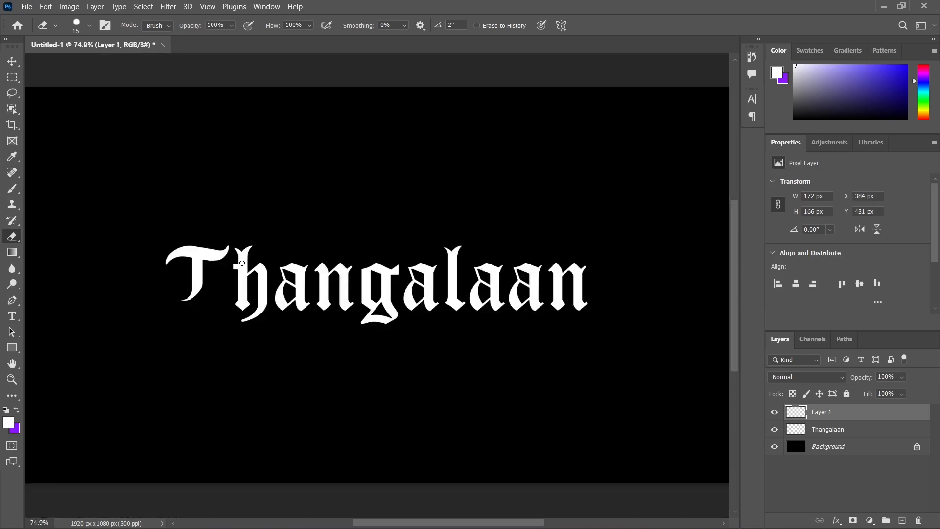
pyautogui.click(774, 429)
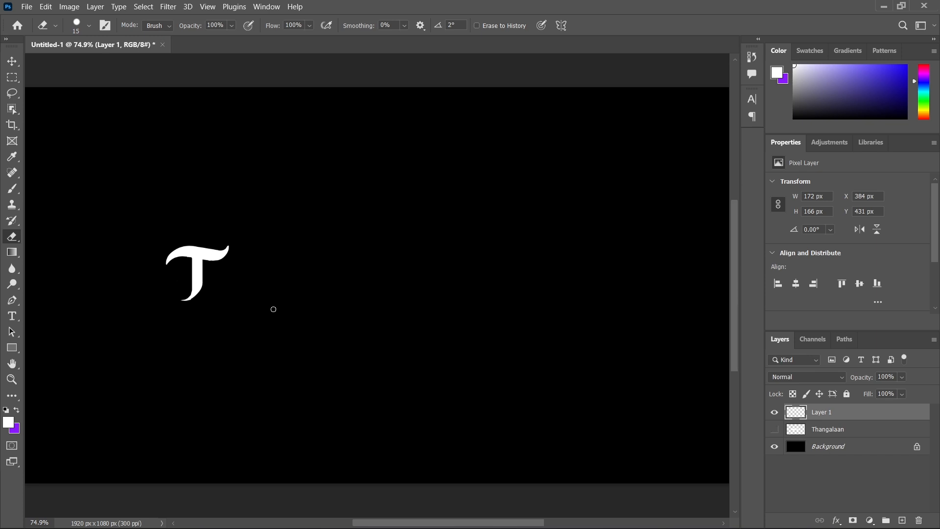
pyautogui.click(774, 429)
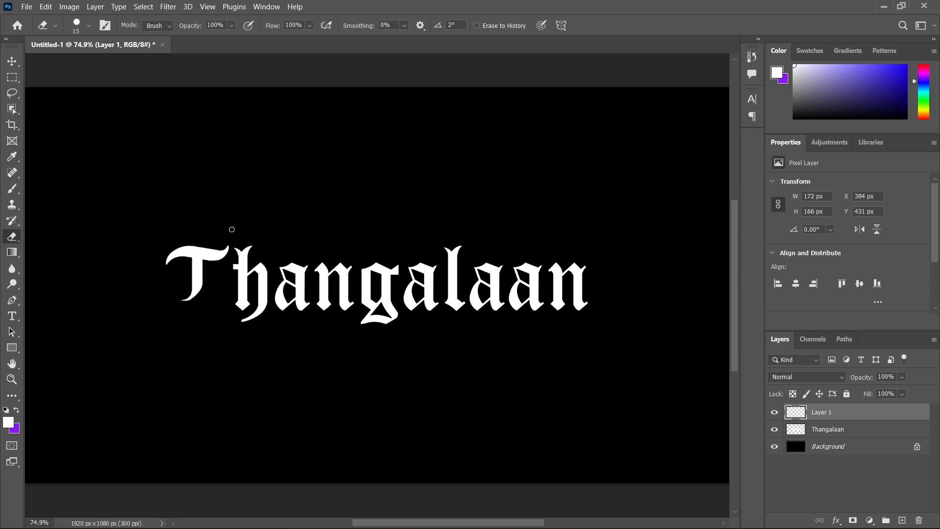
# Move the T to X 442 px, Y 388 px, then copy the lower part of its stem to a new layer.
pyautogui.click(12, 61)
pyautogui.moveTo(193, 280); pyautogui.dragTo(216, 262)
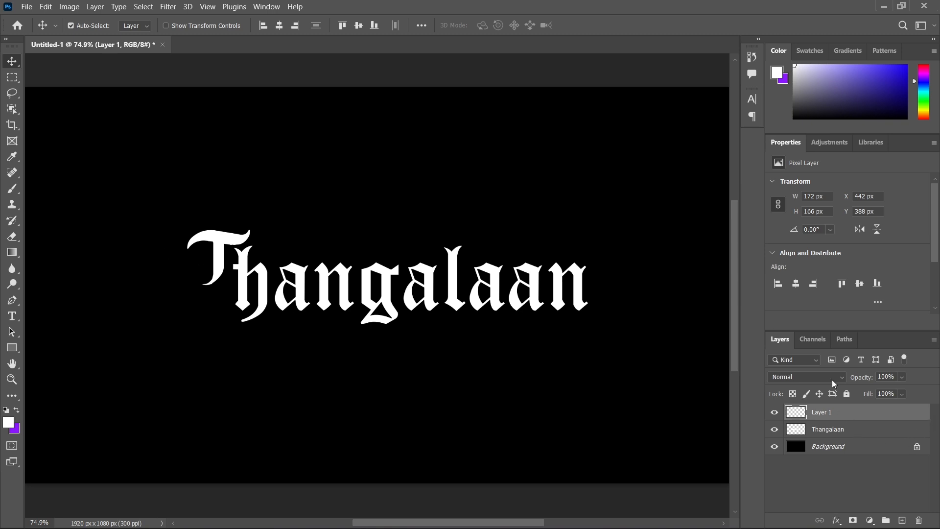
pyautogui.click(13, 78)
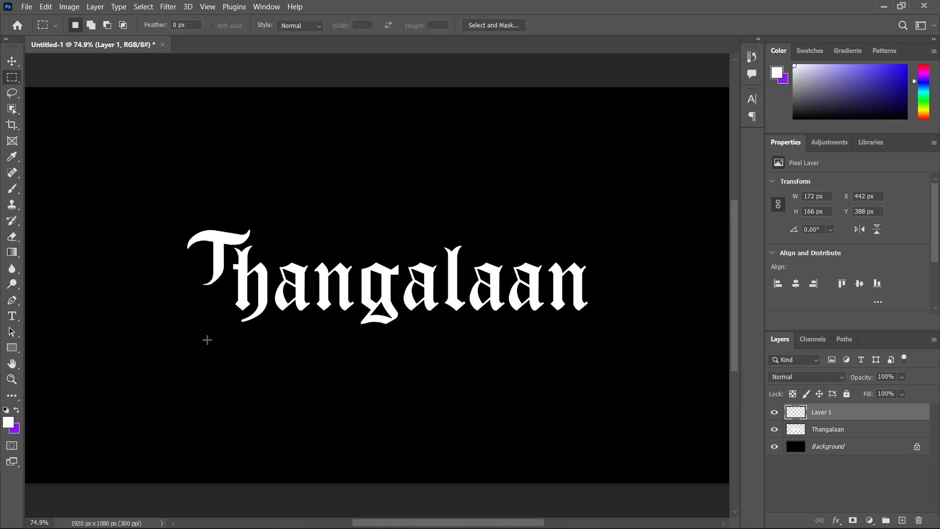
pyautogui.moveTo(186, 265); pyautogui.dragTo(244, 298)
pyautogui.hotkey('ctrl', 'j')
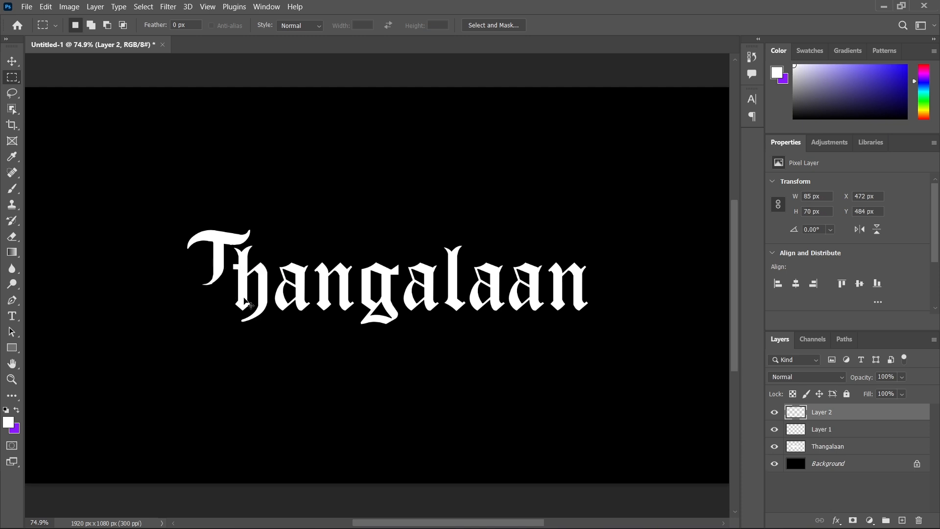
# Move the copied lower stem straight down 56 px to lengthen the T.
pyautogui.click(12, 93)
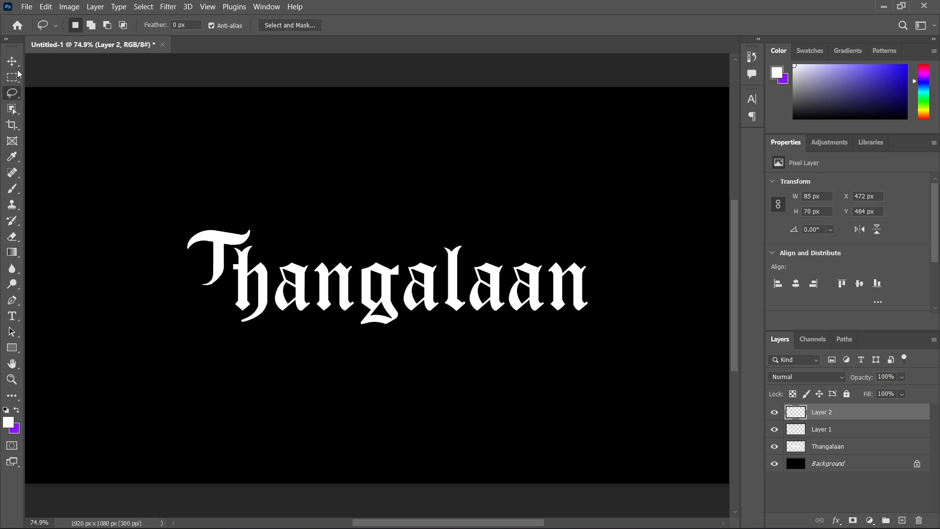
pyautogui.click(11, 60)
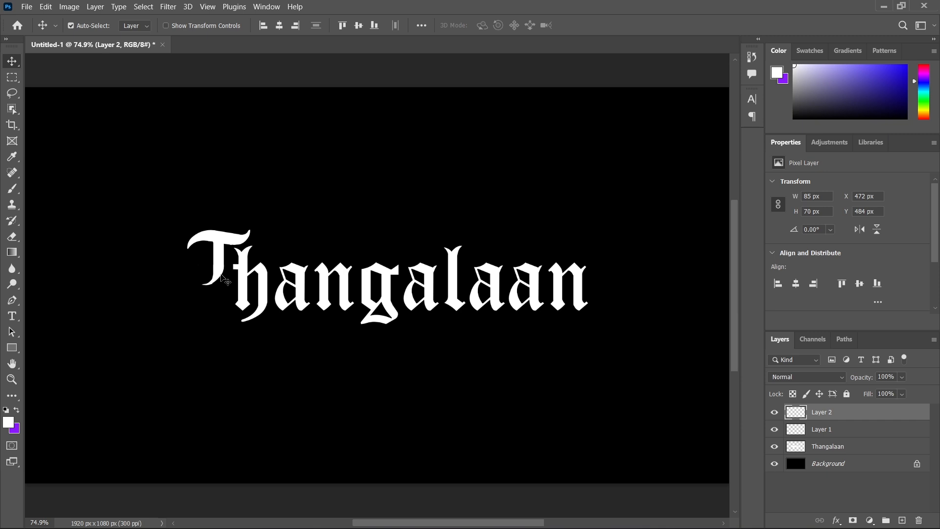
pyautogui.moveTo(221, 273); pyautogui.dragTo(220, 300)
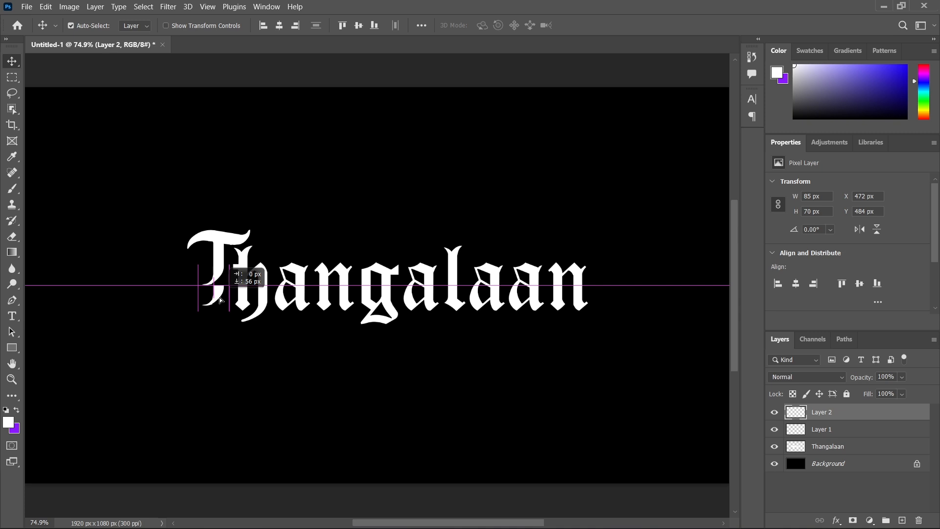
pyautogui.moveTo(220, 299); pyautogui.dragTo(221, 301)
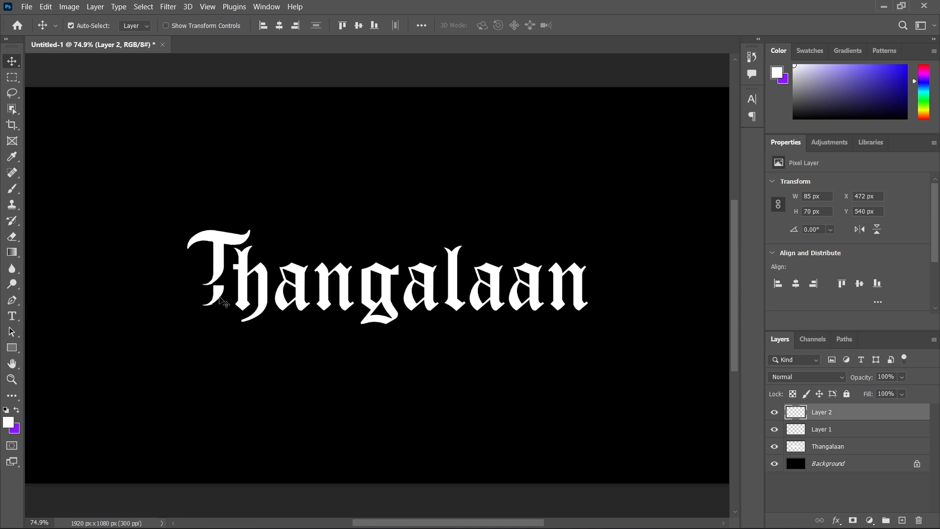
# Delete the original lower part of the T's stem from Layer 1 using a rectangular marquee selection.
pyautogui.click(797, 430)
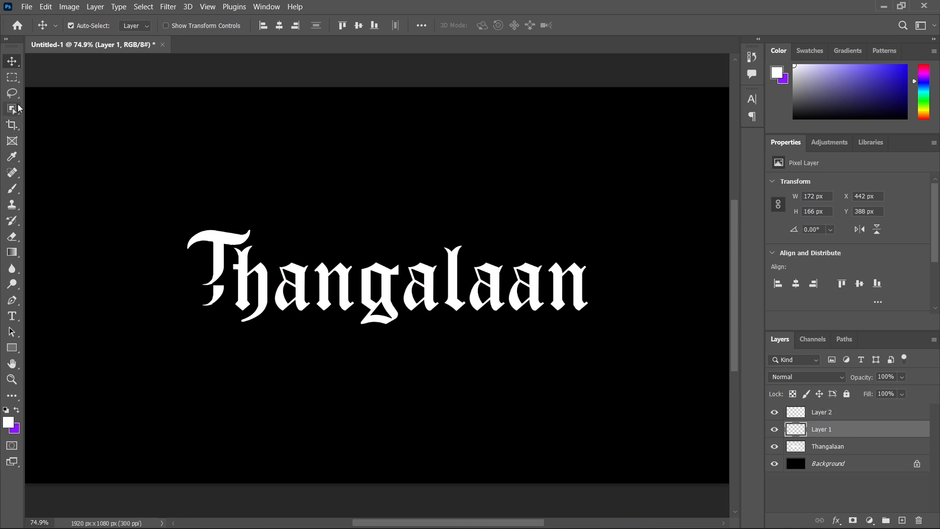
pyautogui.click(13, 90)
pyautogui.rightClick(14, 87)
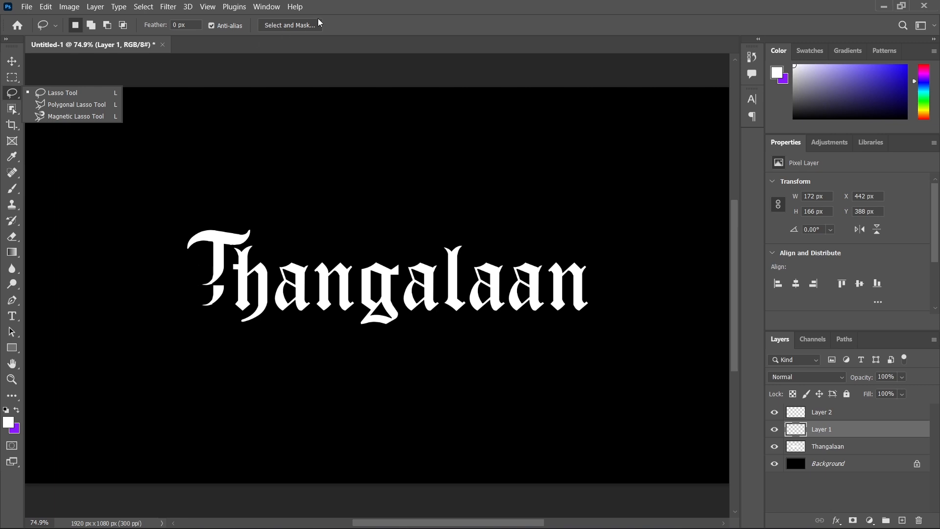
pyautogui.click(15, 81)
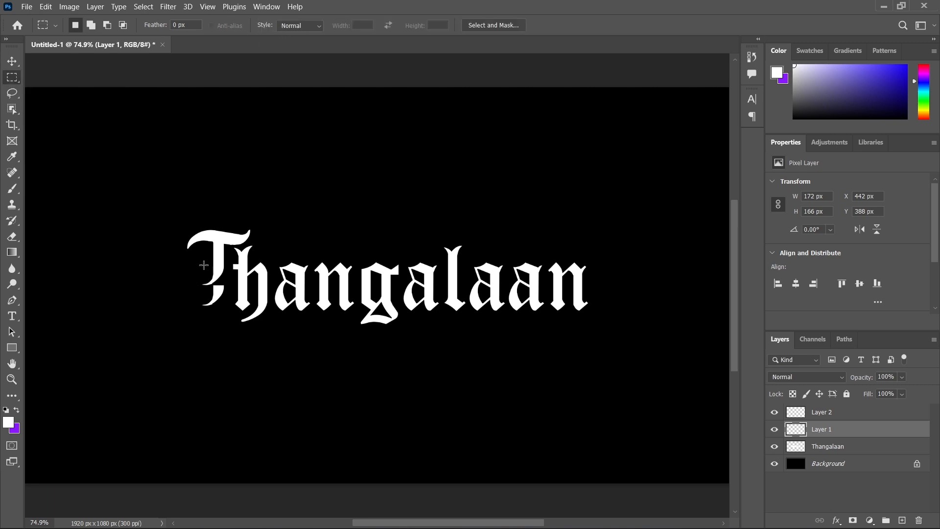
pyautogui.moveTo(198, 264); pyautogui.dragTo(242, 298)
pyautogui.press('Delete')
# Copy a section of the remaining T stem on Layer 1, about 30 px square, to a new layer.
pyautogui.moveTo(207, 254); pyautogui.dragTo(238, 274)
pyautogui.hotkey('ctrl', 'j')
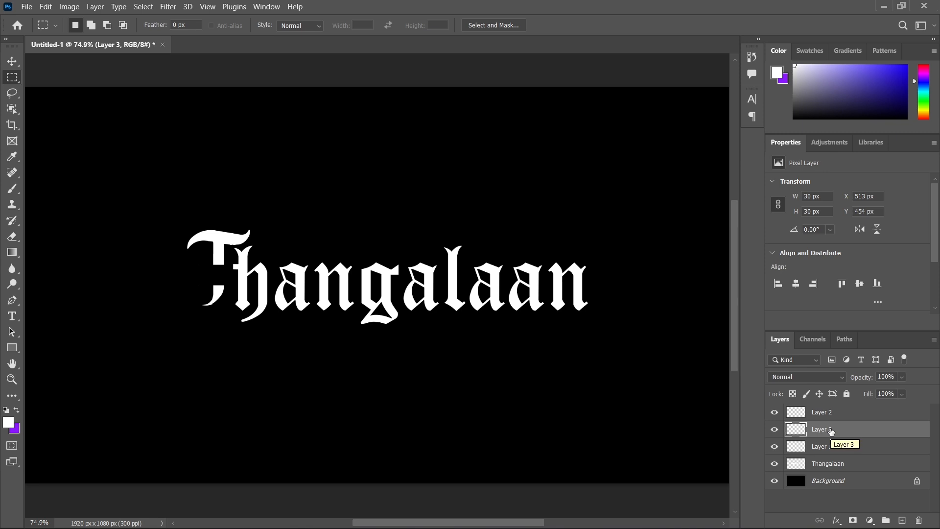
# Stretch the copied T stem section on Layer 3 downward to about 86 px tall to bridge the gap in the stem.
pyautogui.click(12, 62)
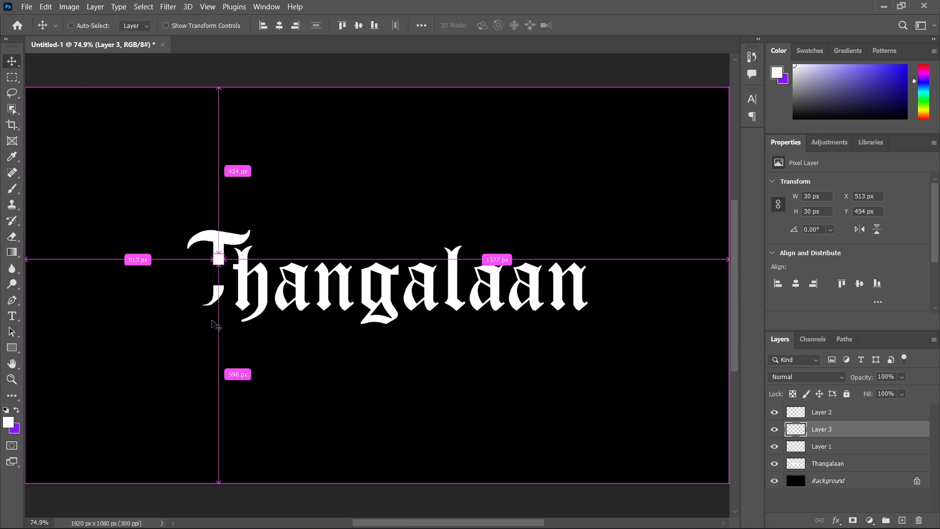
pyautogui.hotkey('ctrl', 't')
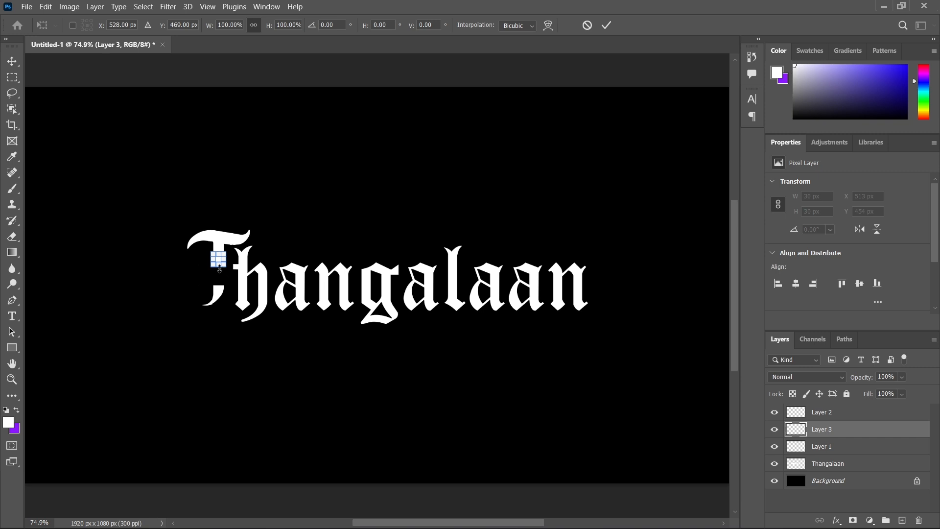
pyautogui.moveTo(219, 269); pyautogui.dragTo(218, 285)
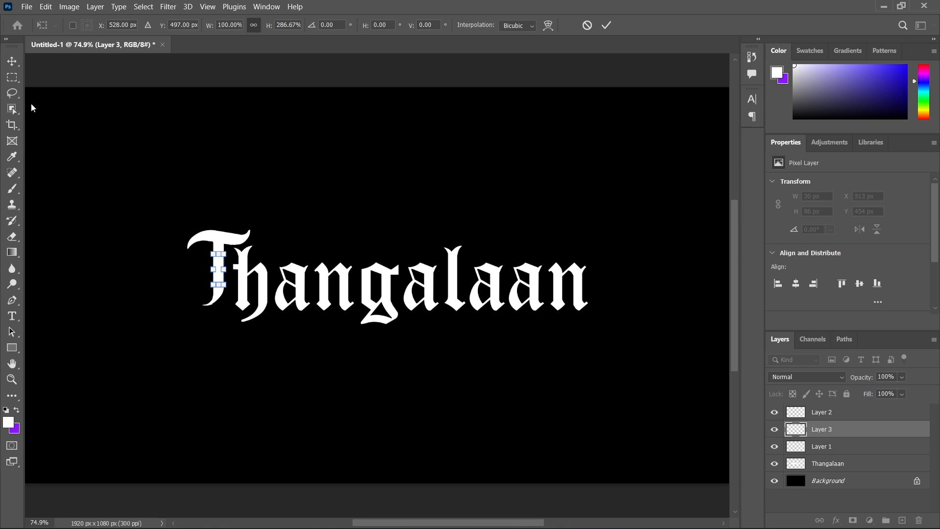
pyautogui.click(12, 61)
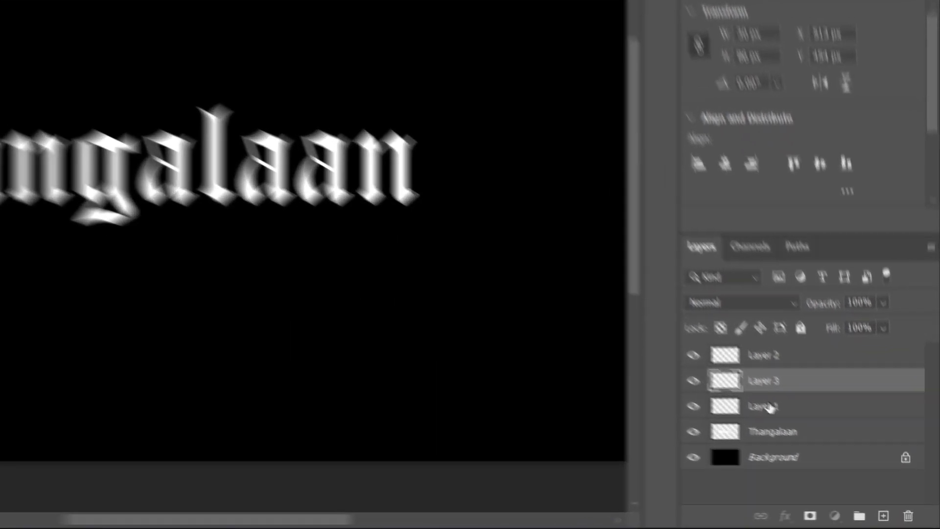
# Hide Layers 1, 2 and 3 and show them again to check which pieces make up the T.
pyautogui.click(798, 446)
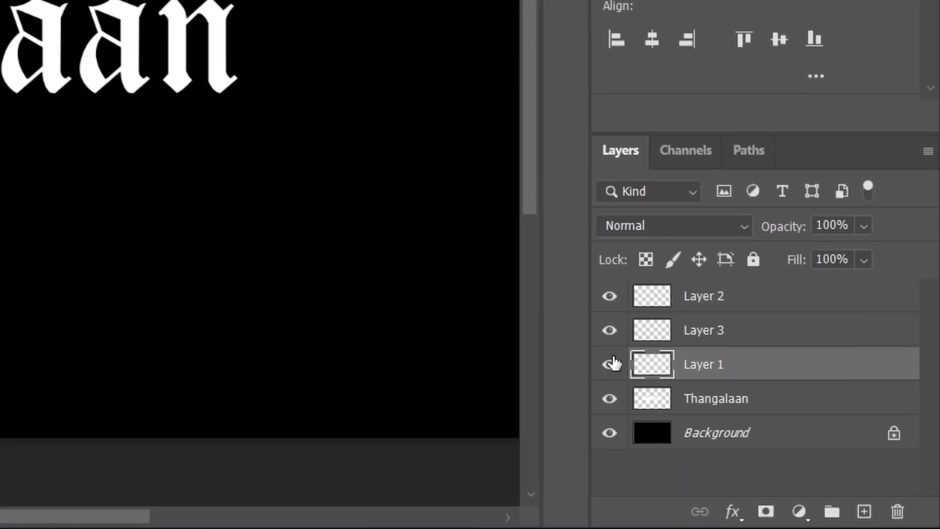
pyautogui.click(609, 295)
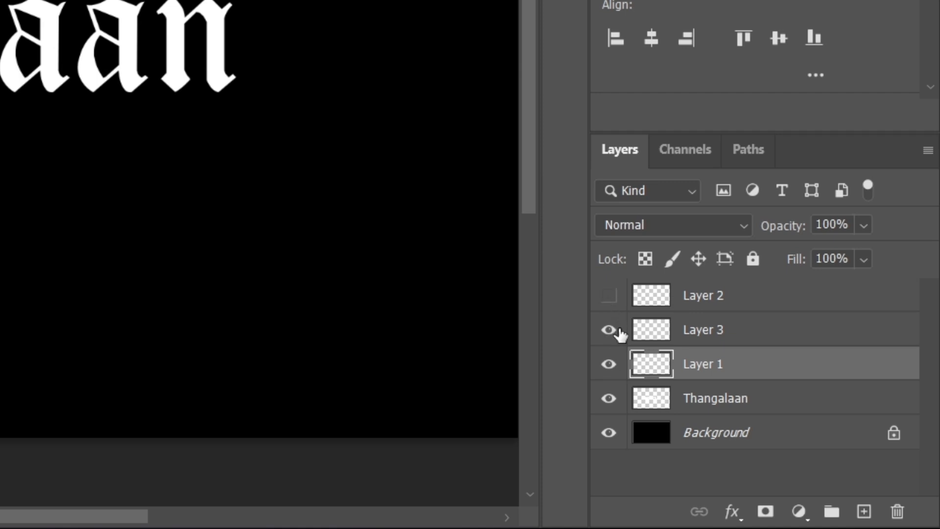
pyautogui.click(608, 330)
pyautogui.click(608, 367)
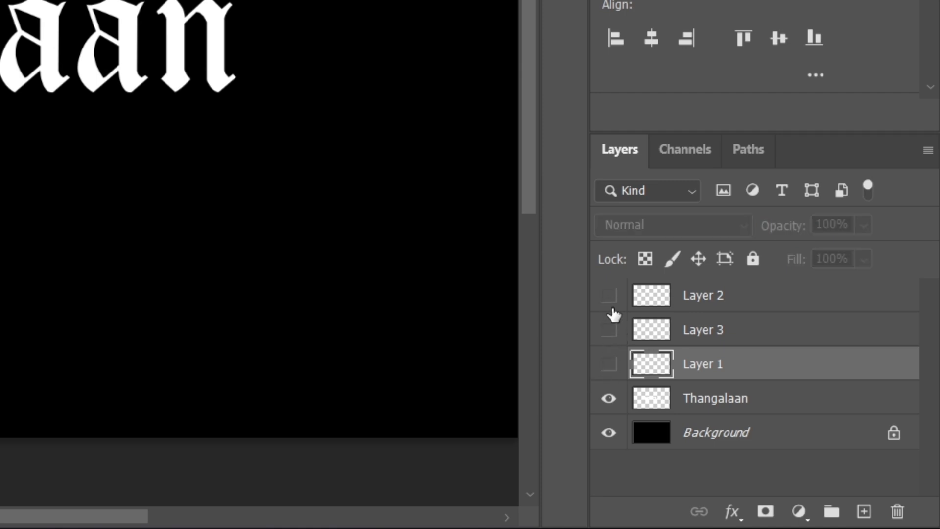
pyautogui.click(609, 364)
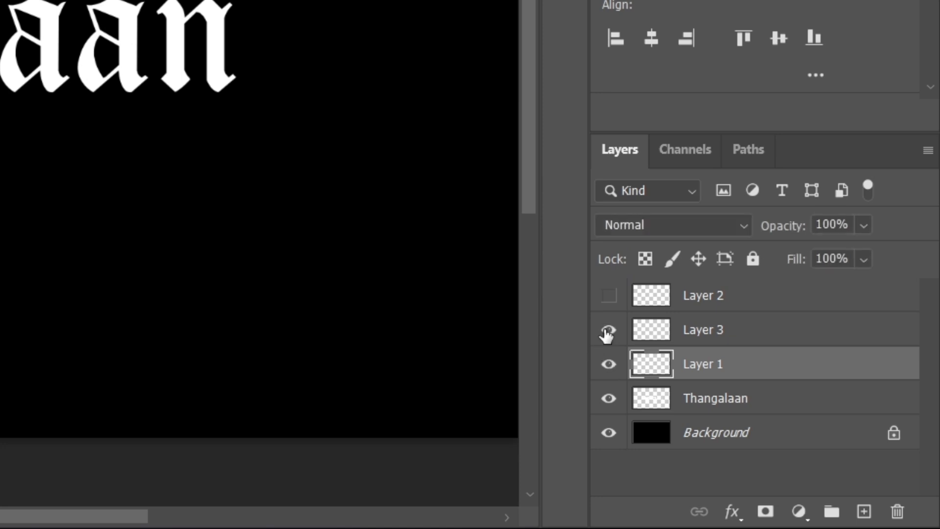
pyautogui.click(607, 297)
# Merge Layer 2, Layer 3 and Layer 1 so the T's pieces form a single layer.
pyautogui.click(724, 305)
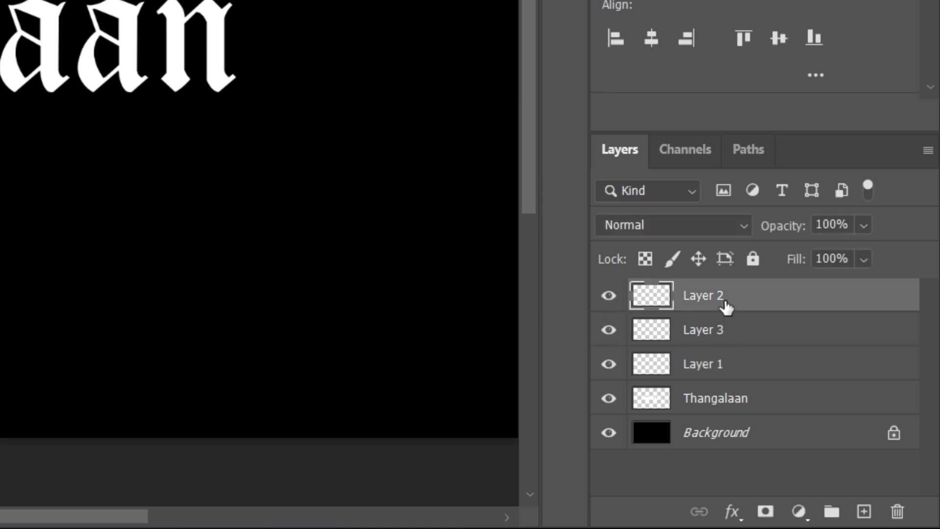
pyautogui.keyDown('shift'); pyautogui.click(737, 372); pyautogui.keyUp('shift')
pyautogui.rightClick(741, 327)
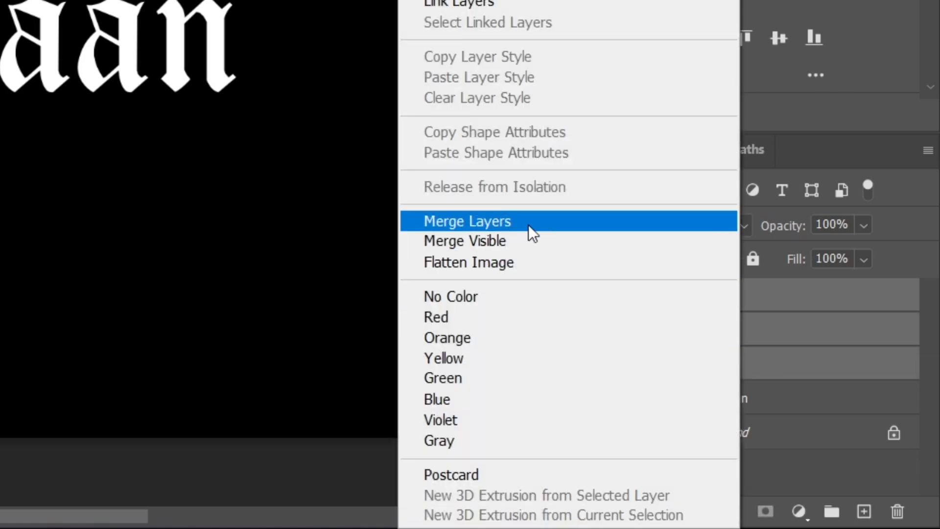
pyautogui.click(522, 225)
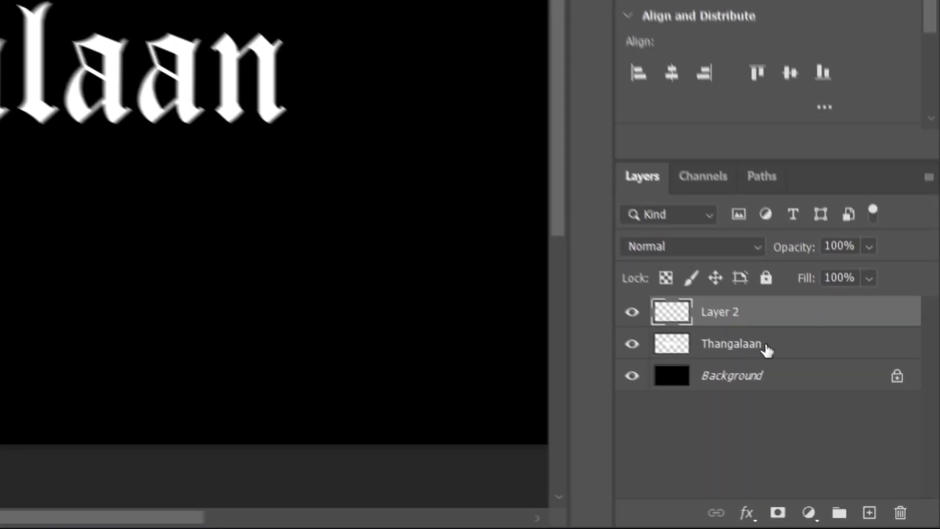
# Merge the T layer with the Thangalaan layer to combine the whole title on one layer.
pyautogui.rightClick(757, 295)
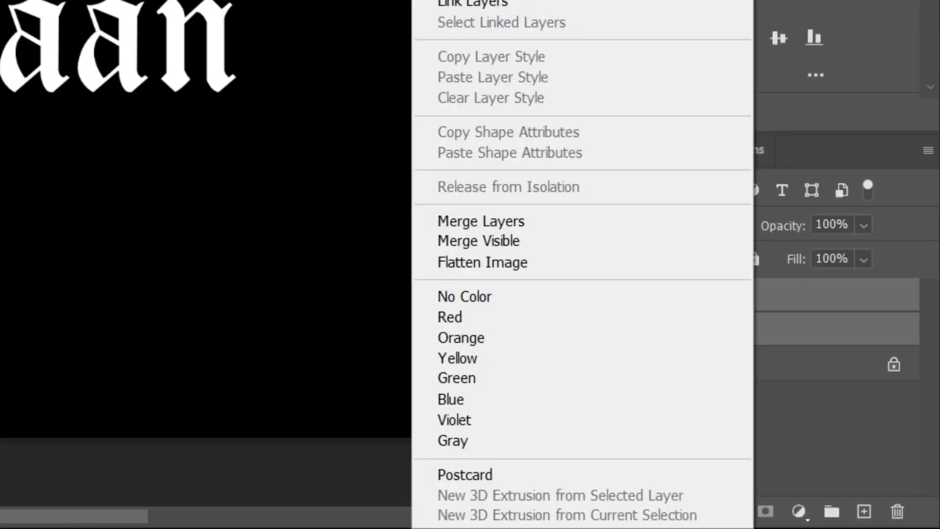
pyautogui.click(501, 223)
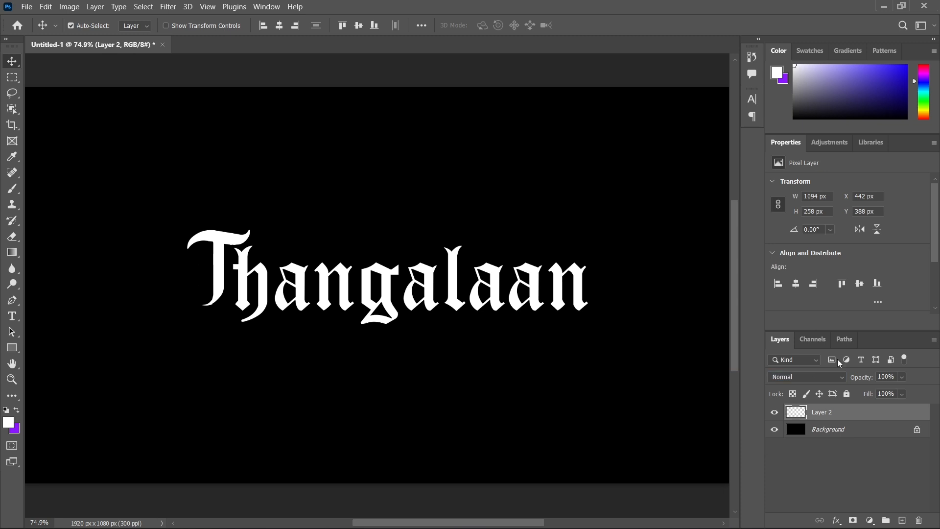
pyautogui.click(772, 414)
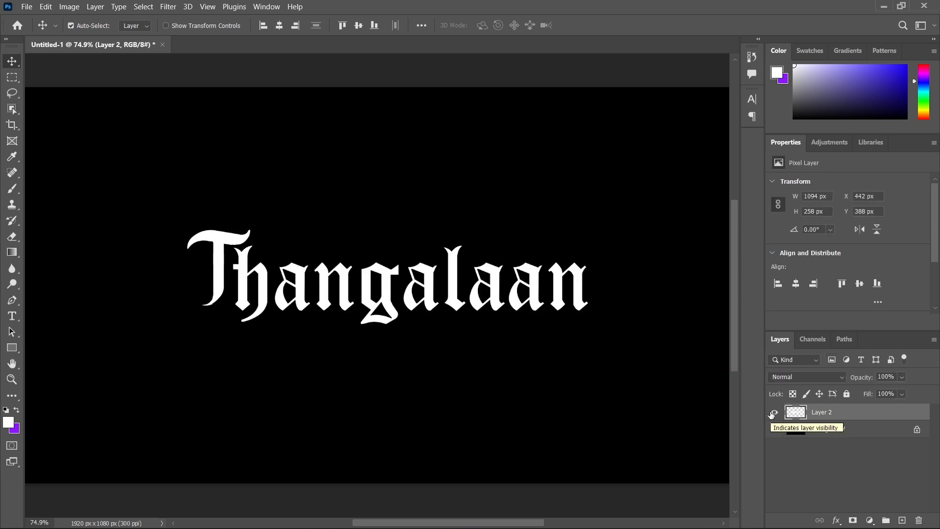
# Center the merged title vertically and horizontally on the canvas.
pyautogui.click(357, 29)
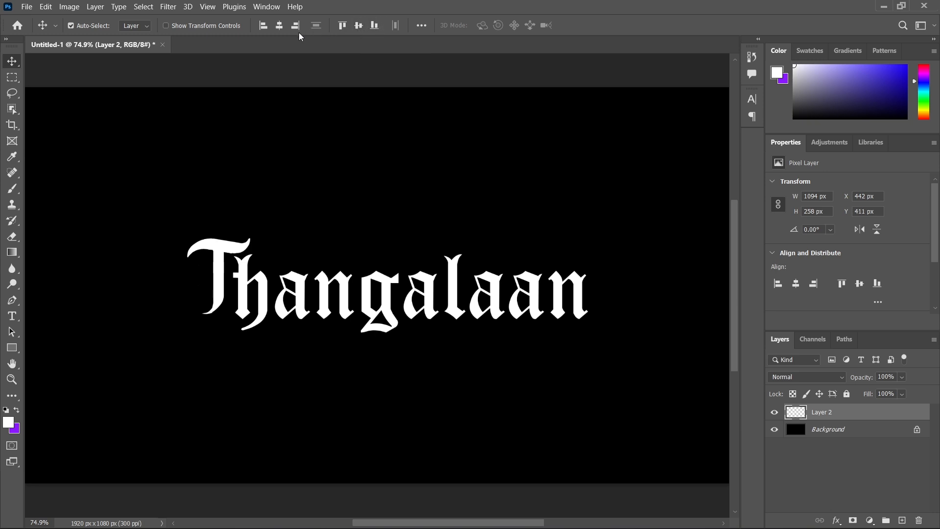
pyautogui.click(280, 26)
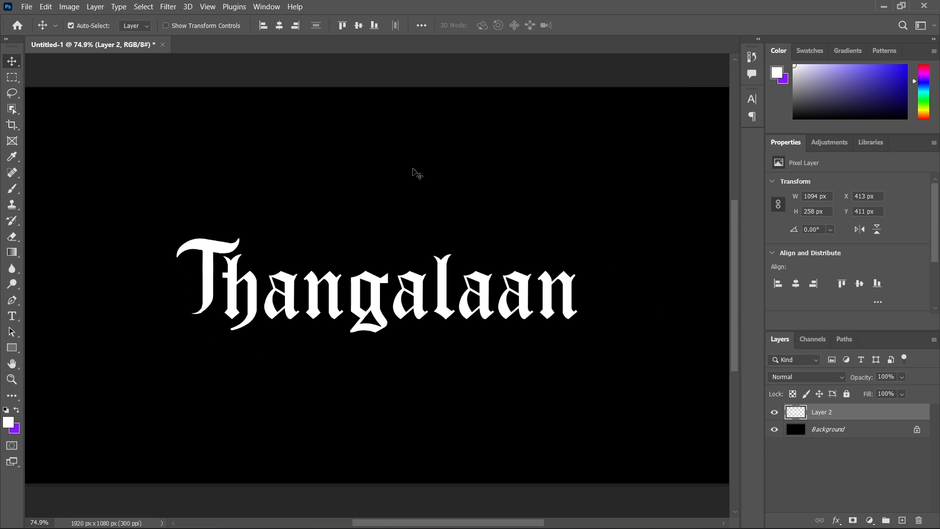
# Place the "gold texture" image from the desktop over the title and scale it to about 1183 × 315 px, covering the lettering.
pyautogui.click(884, 7)
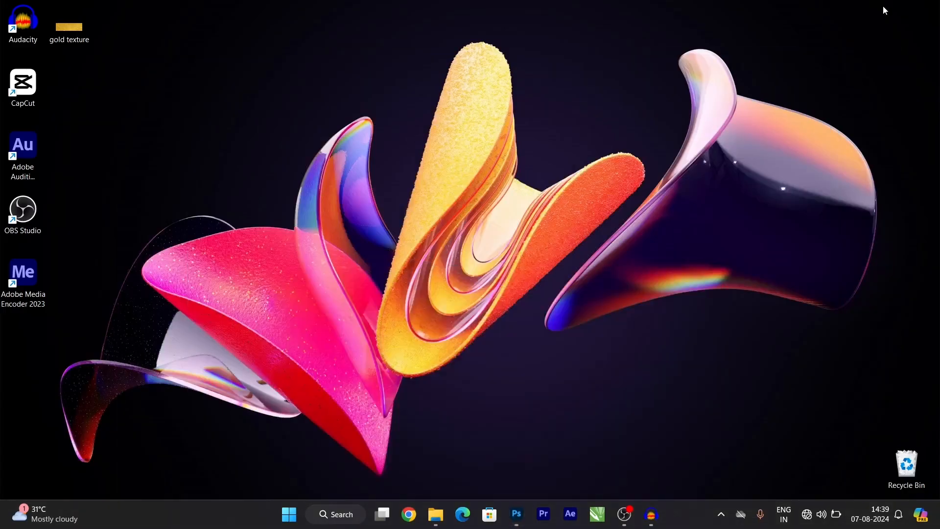
pyautogui.moveTo(63, 38); pyautogui.dragTo(415, 285)
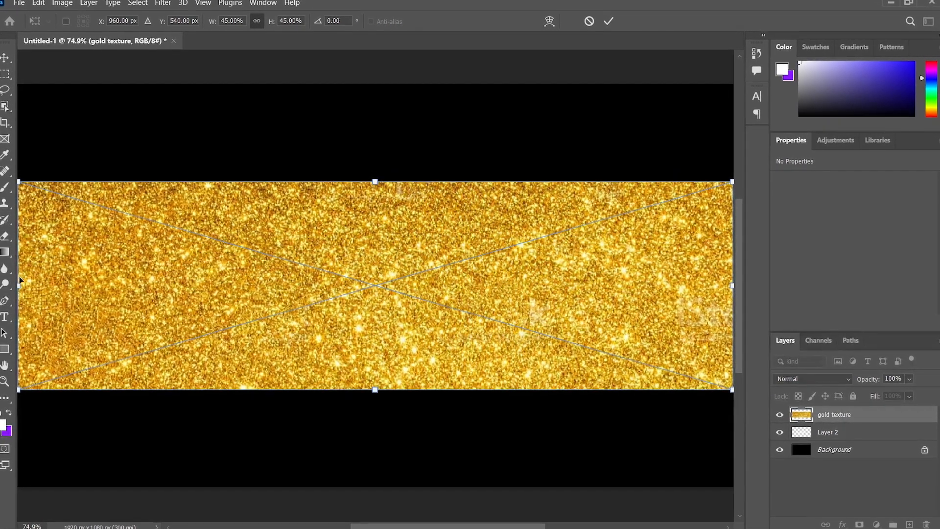
pyautogui.moveTo(80, 274); pyautogui.dragTo(138, 255)
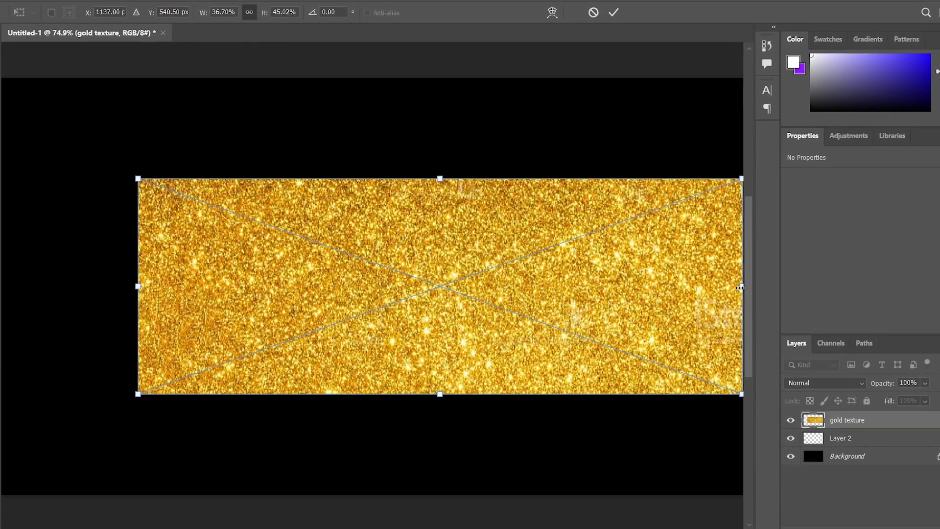
pyautogui.moveTo(744, 289); pyautogui.dragTo(595, 263)
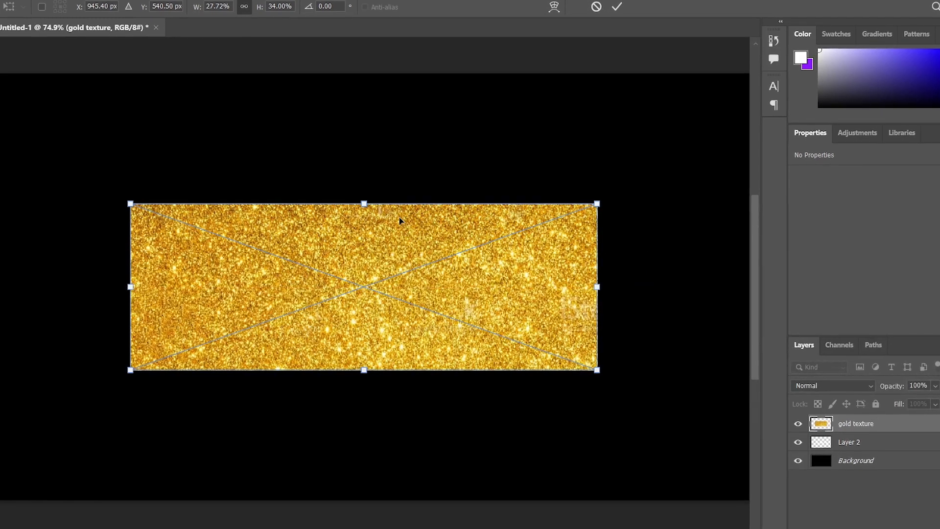
pyautogui.moveTo(365, 202)
pyautogui.mouseDown()
pyautogui.moveTo(363, 288)
pyautogui.moveTo(361, 219)
pyautogui.mouseUp()
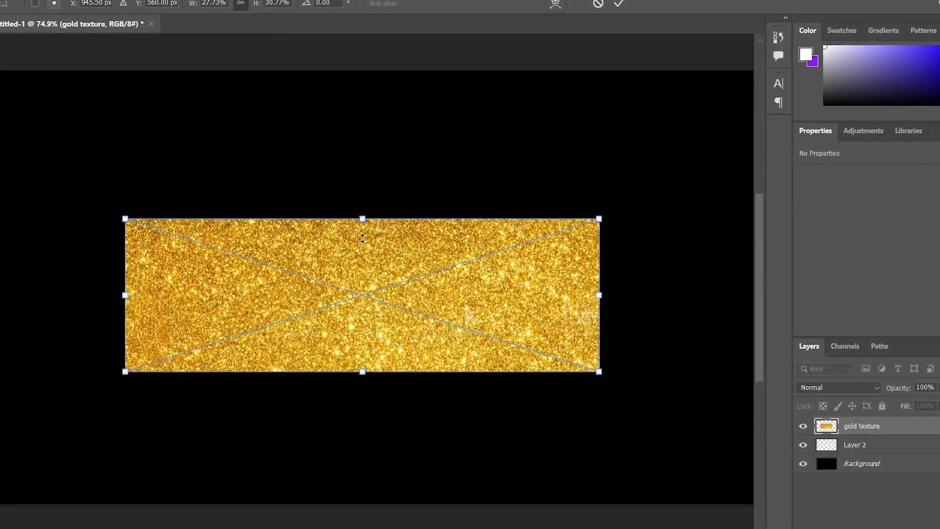
pyautogui.moveTo(359, 370); pyautogui.dragTo(366, 345)
pyautogui.click(613, 13)
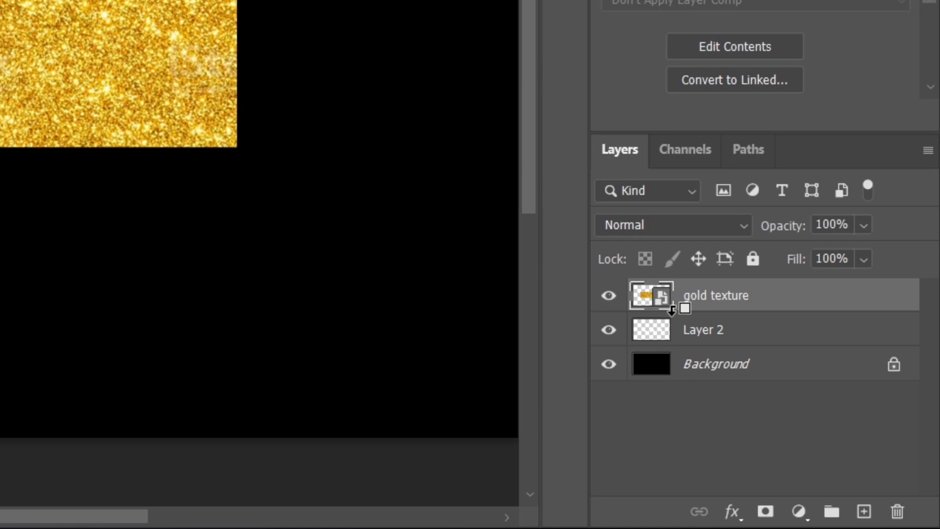
# Clip the gold texture layer to the title lettering on Layer 2.
pyautogui.keyDown('alt'); pyautogui.click(672, 310); pyautogui.keyUp('alt')
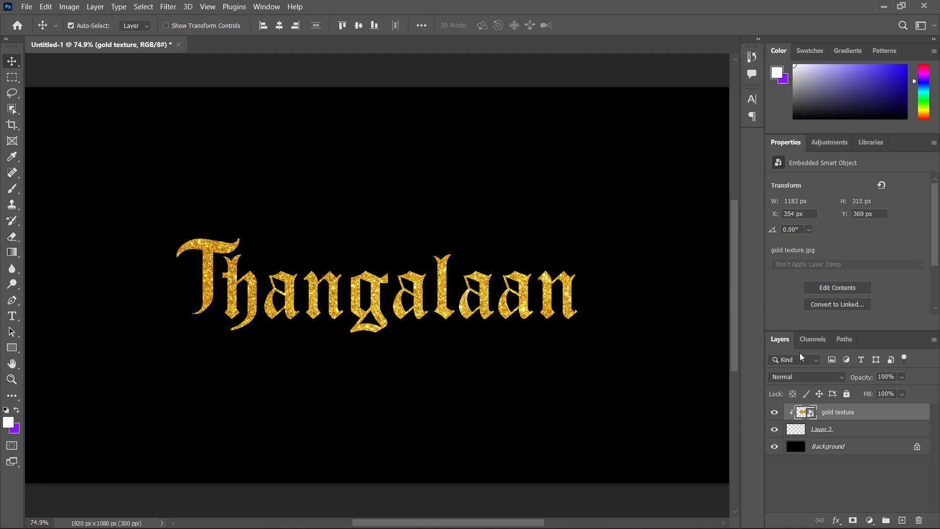
pyautogui.hotkey('ctrl', '-')
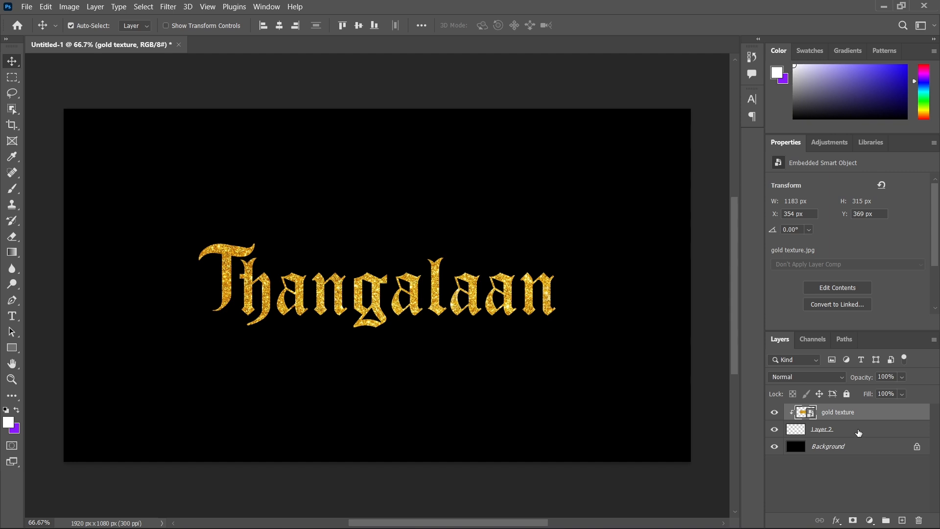
# Add a Bevel & Emboss effect to Layer 2 with the Inner Bevel style and Chisel Hard technique.
pyautogui.click(858, 432)
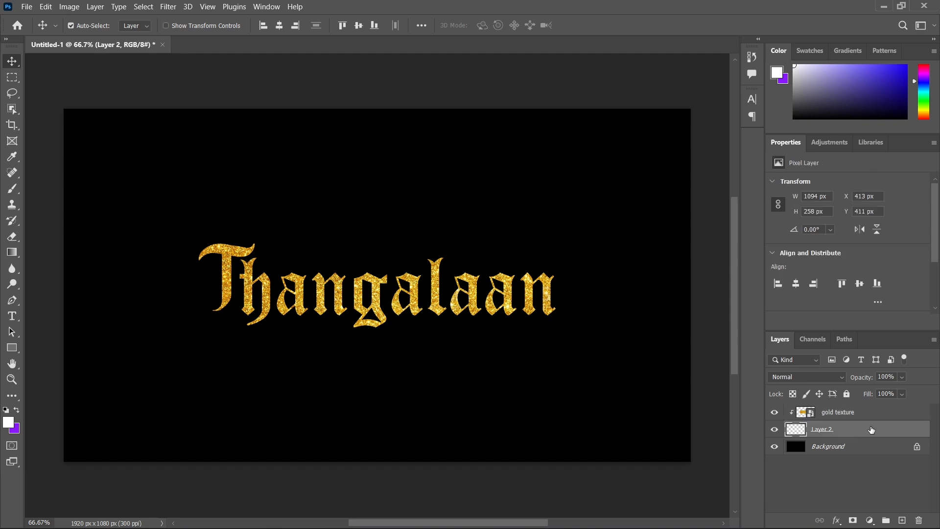
pyautogui.doubleClick(870, 429)
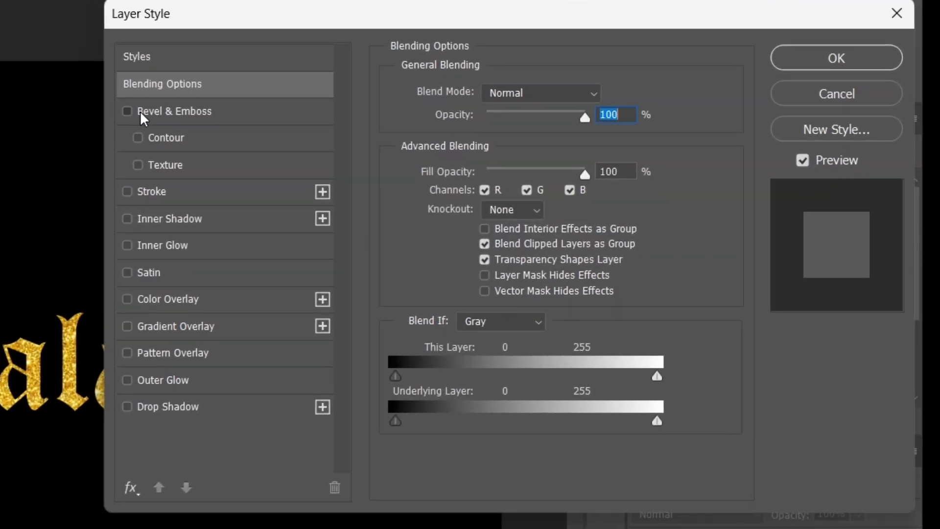
pyautogui.click(144, 113)
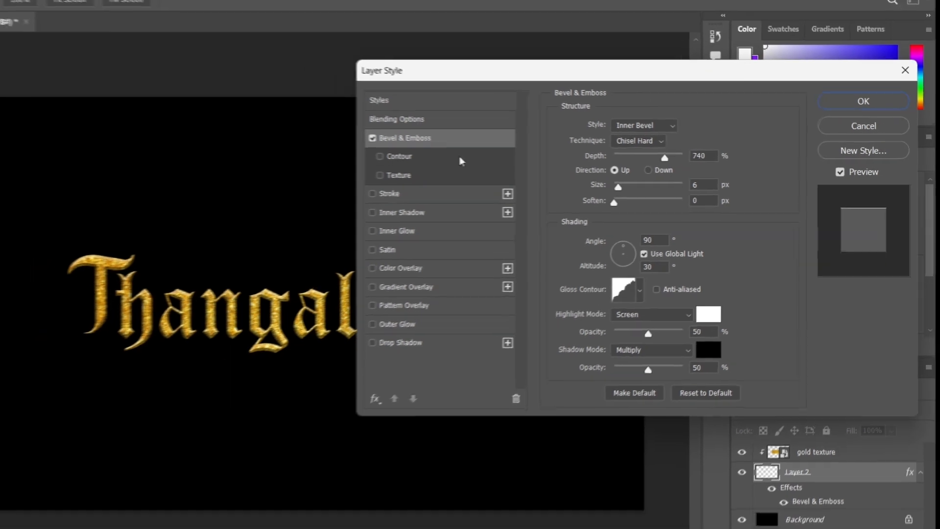
# Set the bevel's depth to 625%, size to 5 px and soften to 0 px, and apply the layer style.
pyautogui.hotkey('ctrl', '+')
pyautogui.hotkey('ctrl', '+')
pyautogui.hotkey('ctrl', '+')
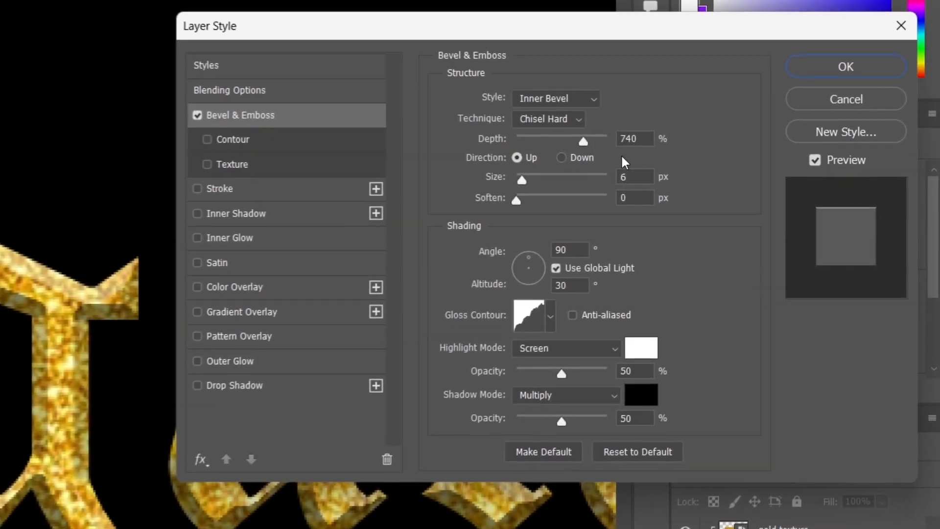
pyautogui.moveTo(567, 141); pyautogui.dragTo(529, 149)
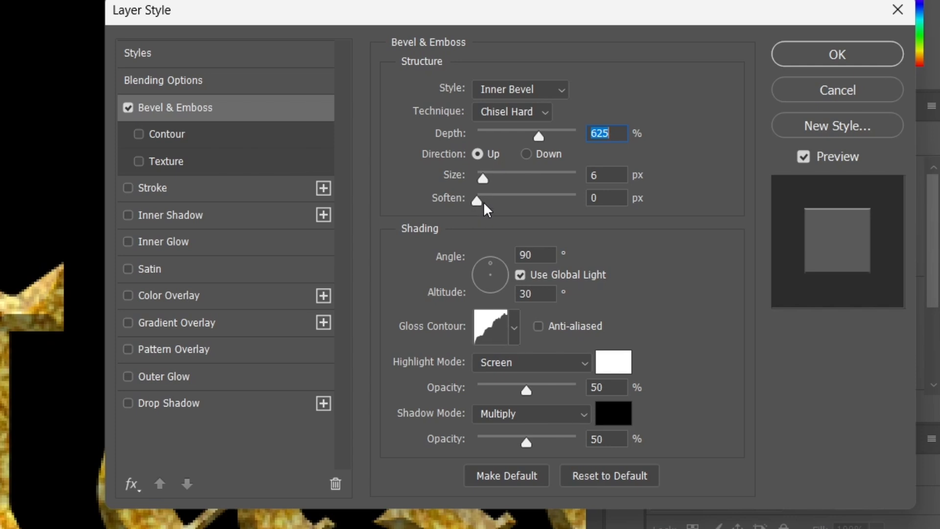
pyautogui.moveTo(484, 206); pyautogui.dragTo(444, 190)
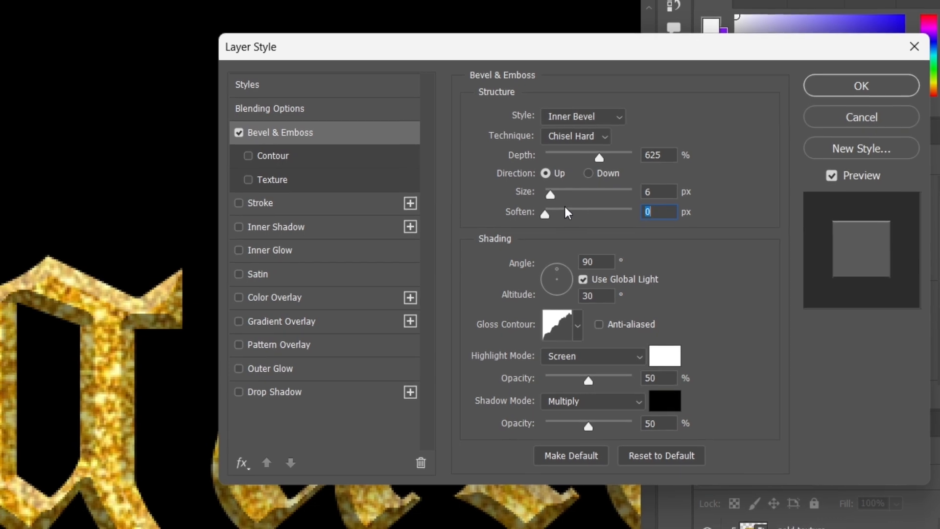
pyautogui.moveTo(553, 195); pyautogui.dragTo(551, 195)
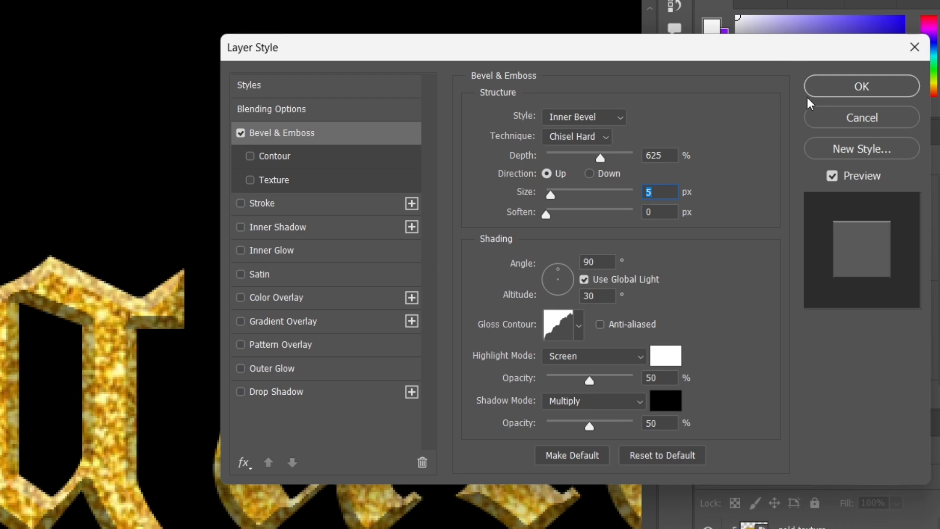
pyautogui.click(873, 86)
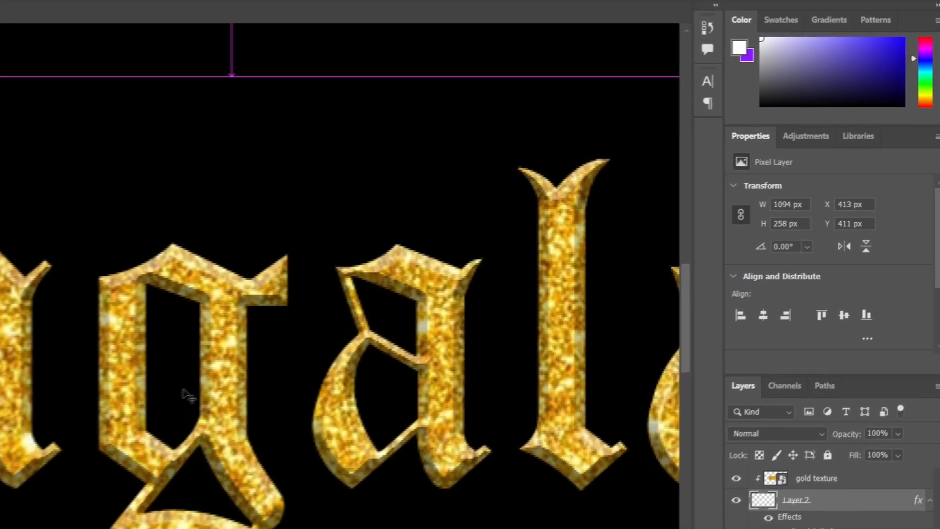
pyautogui.hotkey('ctrl', '0')
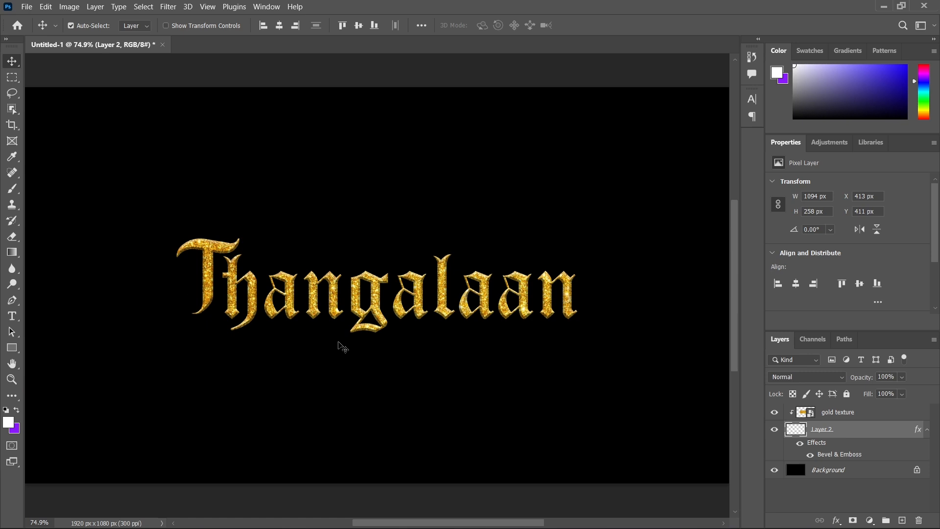